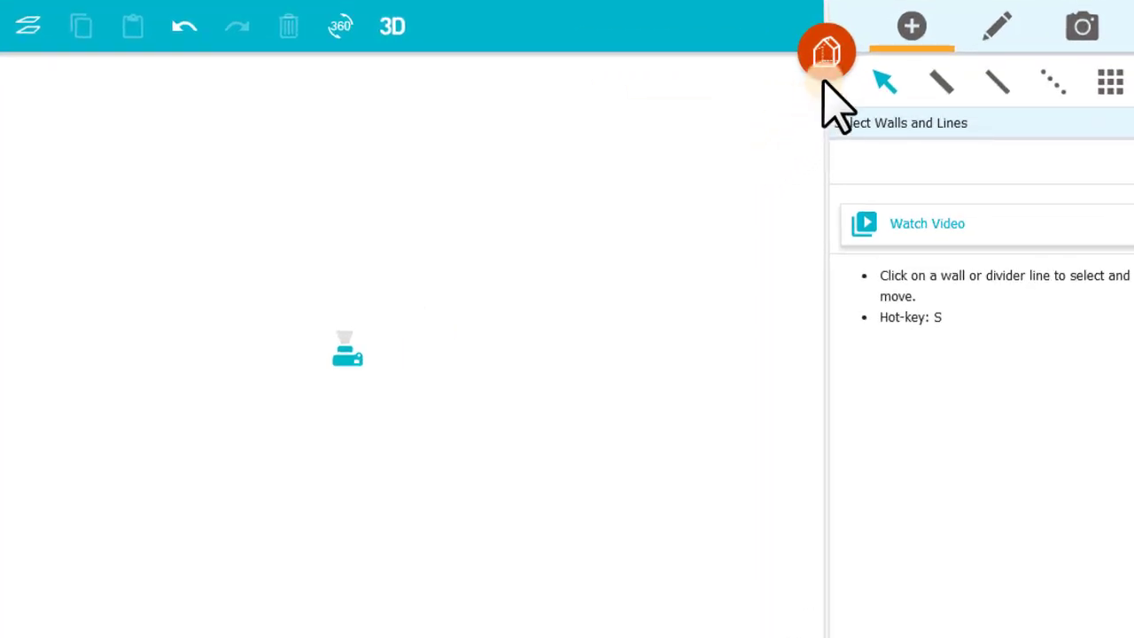
pyautogui.click(824, 63)
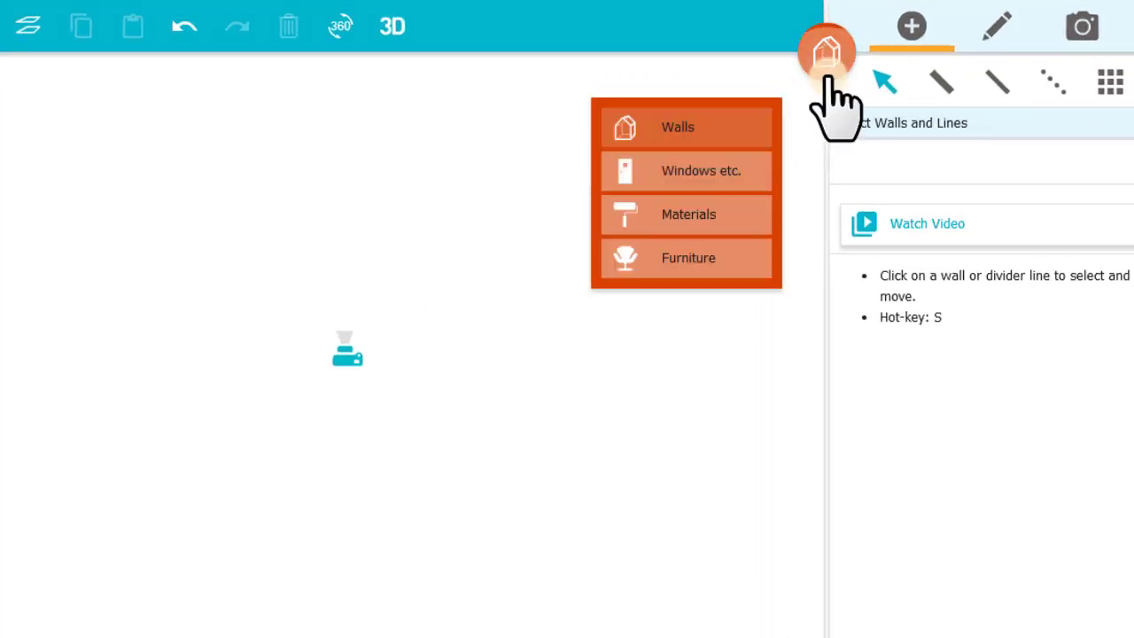
pyautogui.click(755, 170)
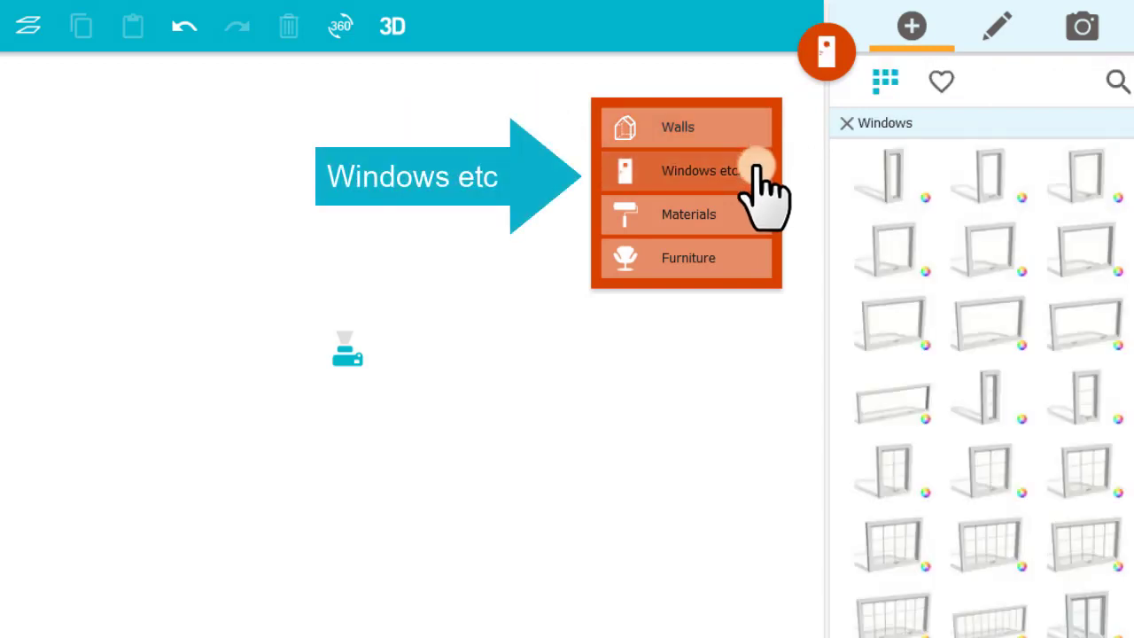
pyautogui.click(754, 214)
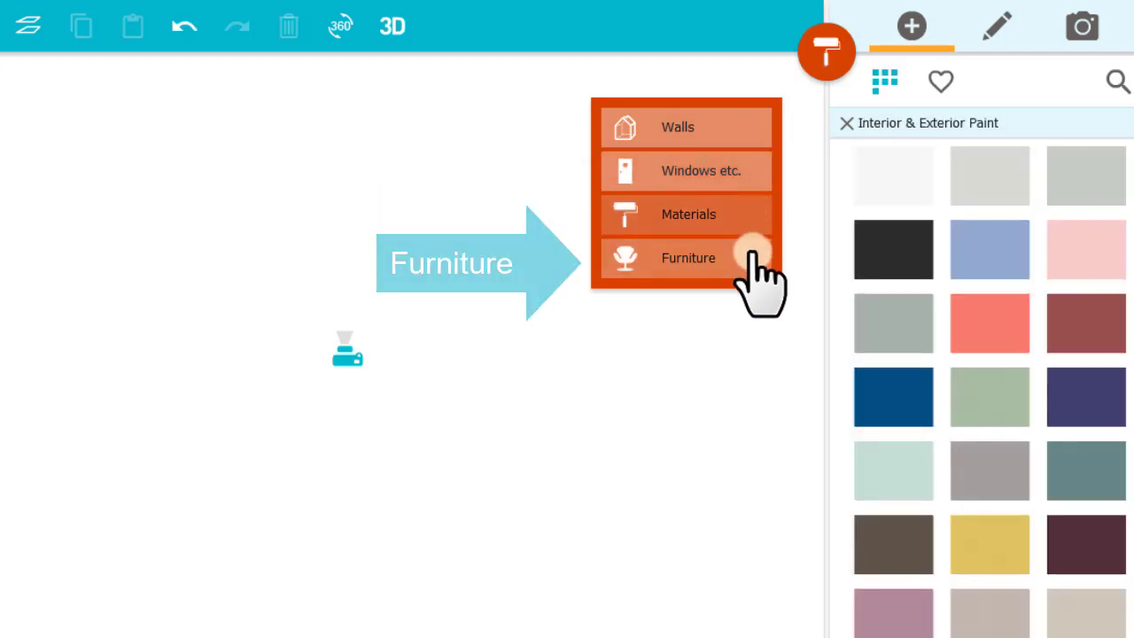
pyautogui.click(754, 257)
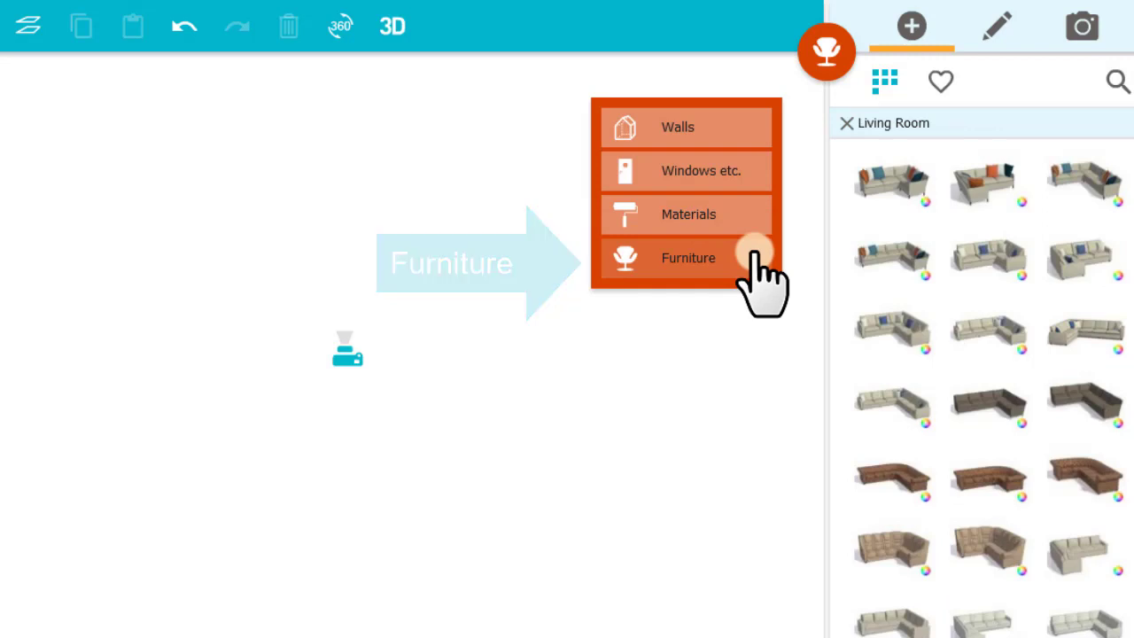
# Step: Draw four exterior walls, 200 mm thick, as a closed rectangular outline about 7.8 m wide
pyautogui.click(757, 128)
pyautogui.click(941, 84)
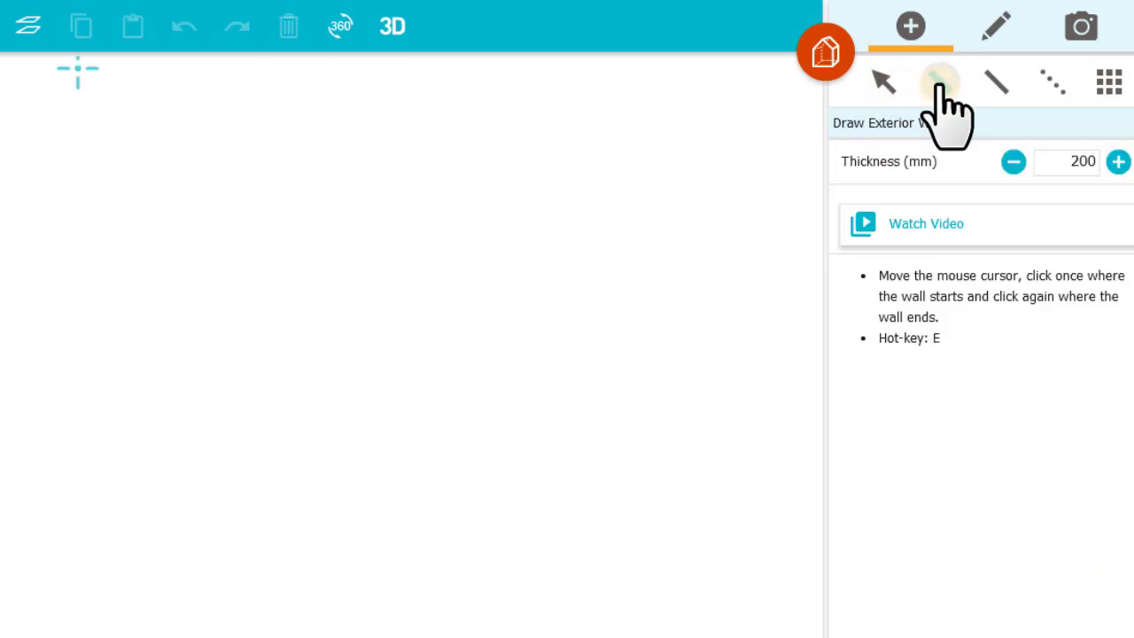
pyautogui.click(629, 126)
pyautogui.click(135, 126)
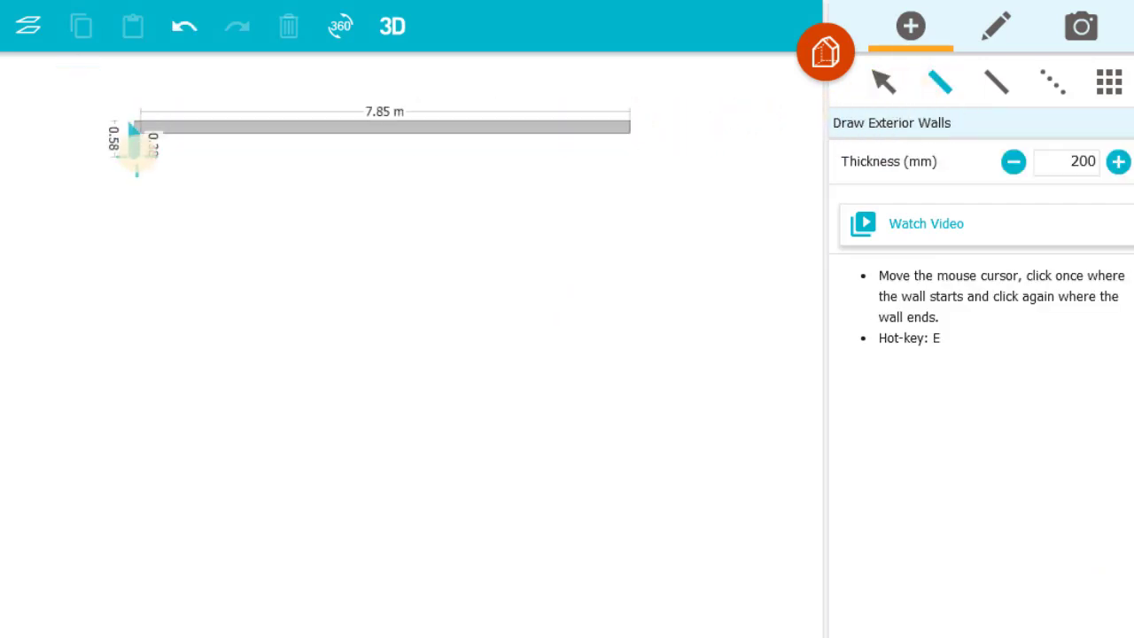
pyautogui.click(135, 572)
pyautogui.click(629, 571)
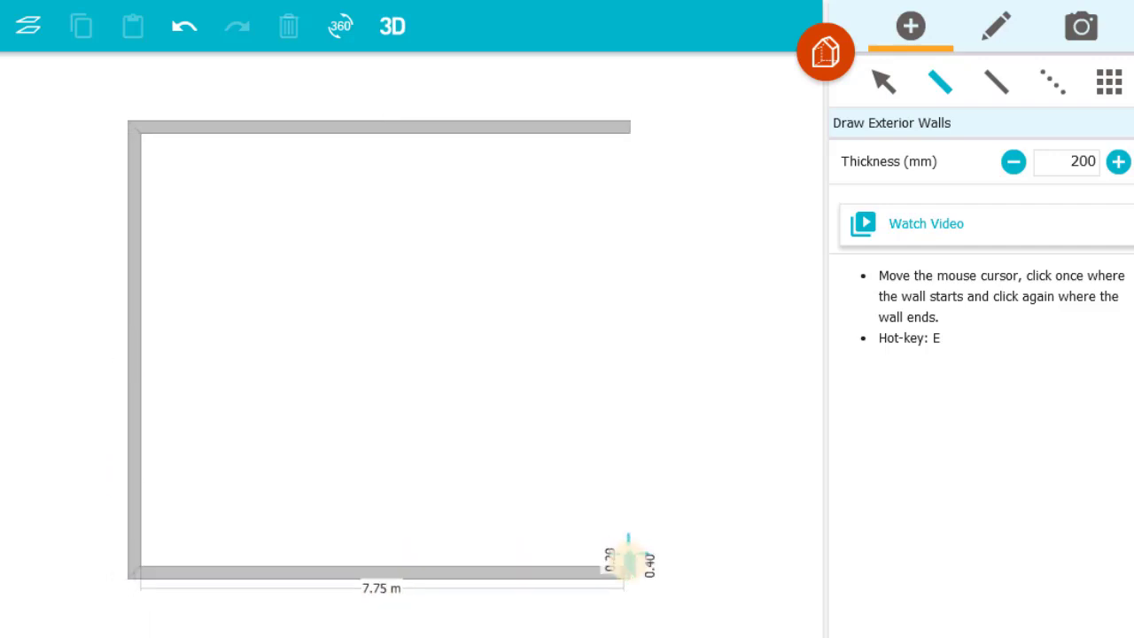
pyautogui.click(633, 127)
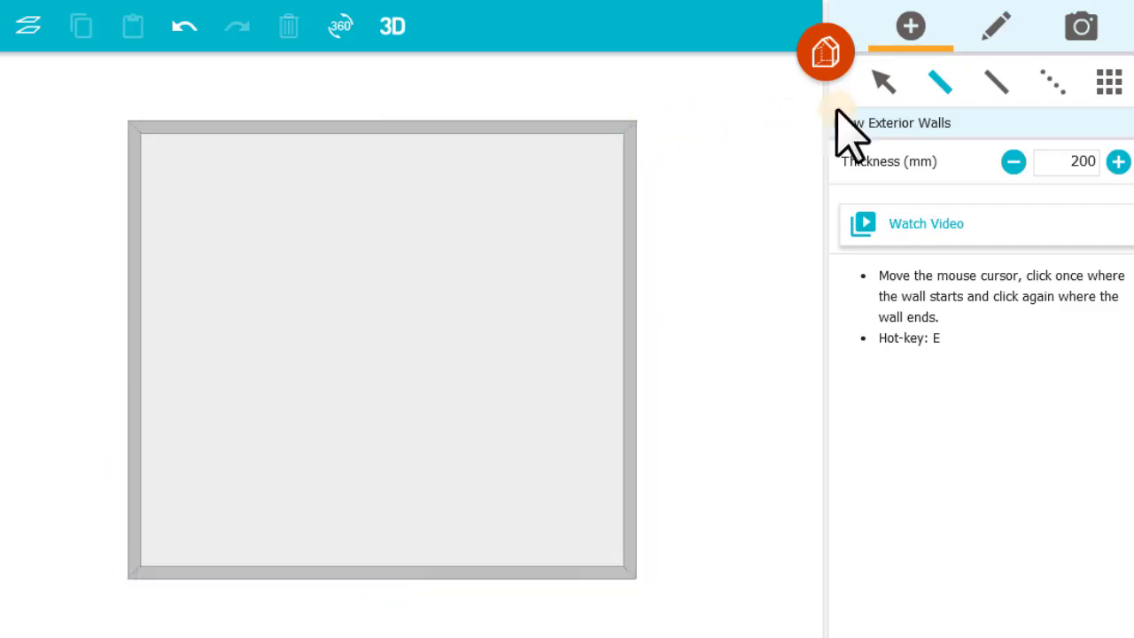
# Step: Draw 100 mm interior walls enclosing a room in the upper-right corner of the plan, plus a vertical wall dividing it in half
pyautogui.click(995, 82)
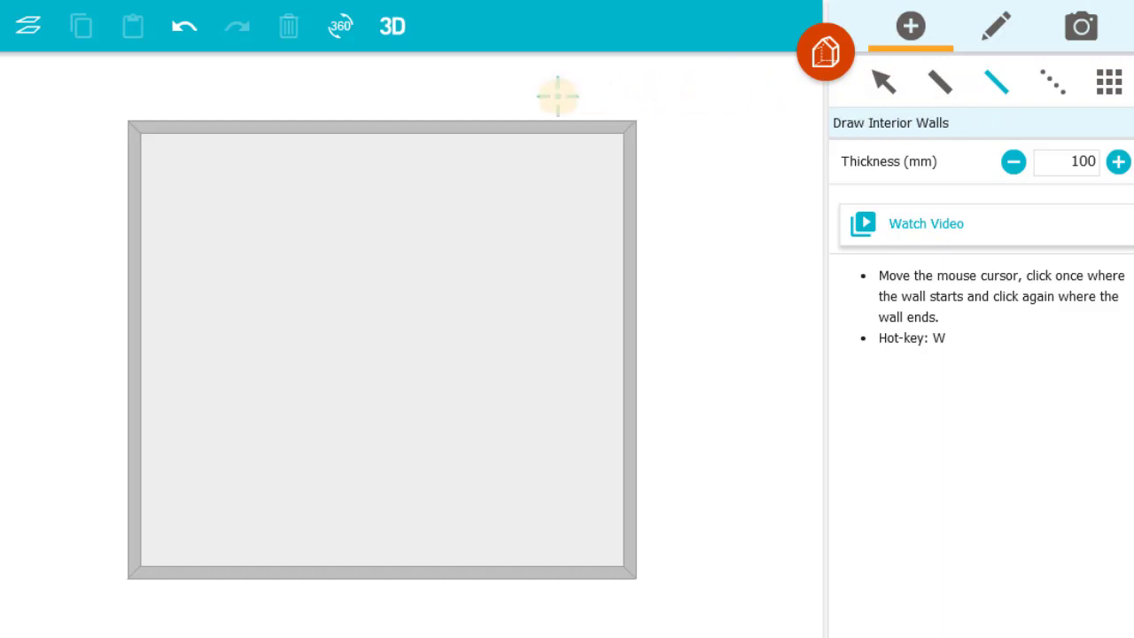
pyautogui.click(430, 133)
pyautogui.click(434, 316)
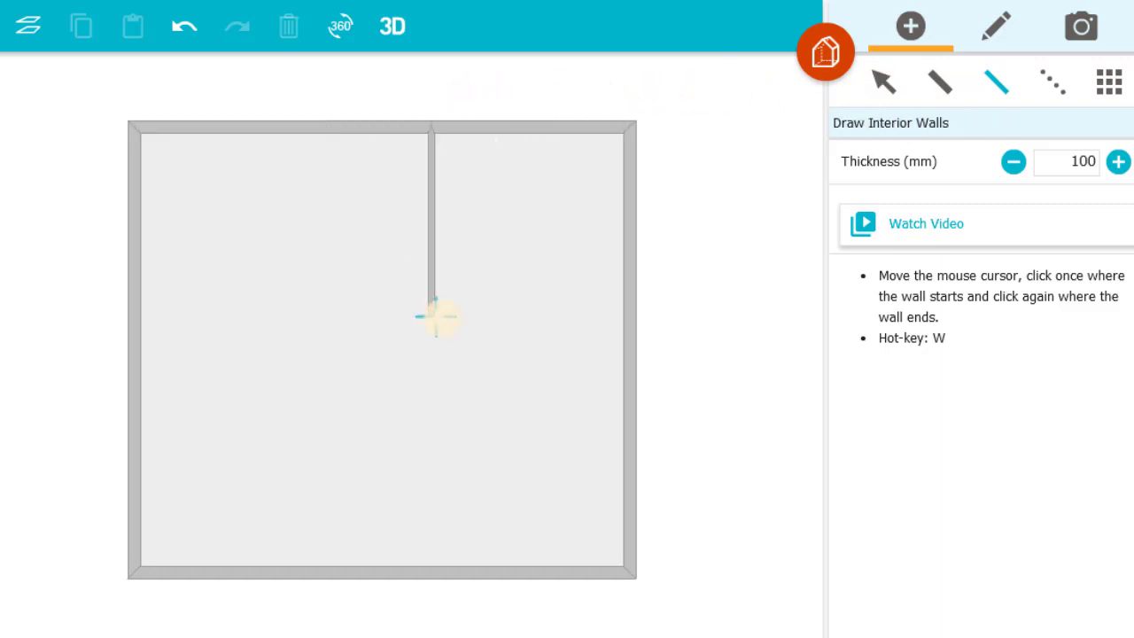
pyautogui.click(627, 316)
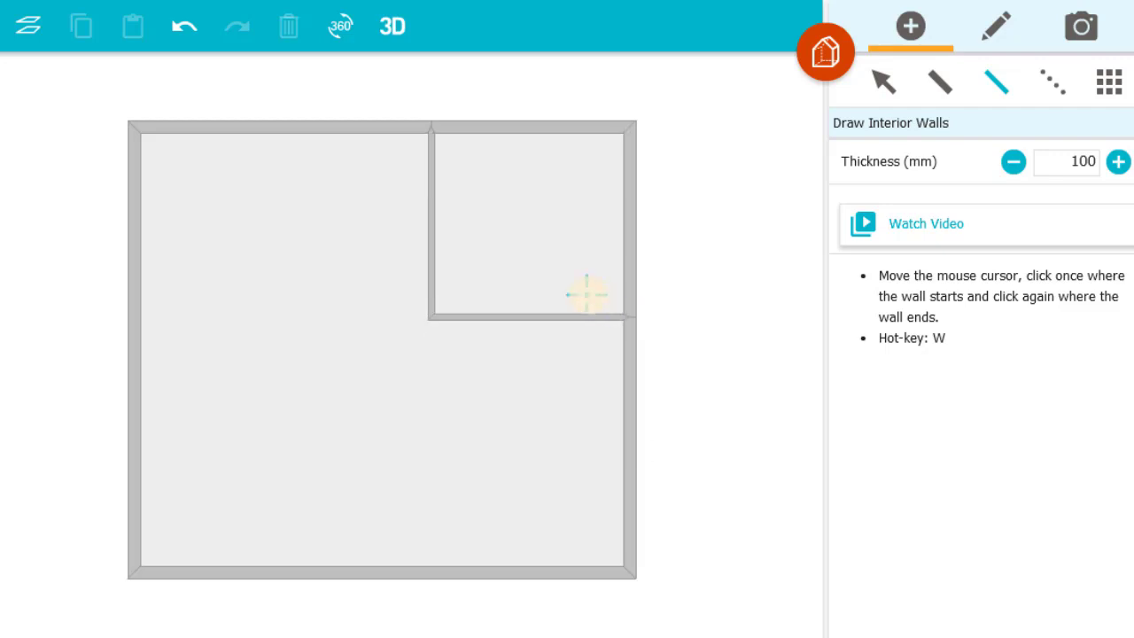
pyautogui.click(529, 316)
pyautogui.click(530, 128)
# Step: Move the lower section of the right exterior wall outward and delete the interior wall dividing the corner room
pyautogui.click(881, 82)
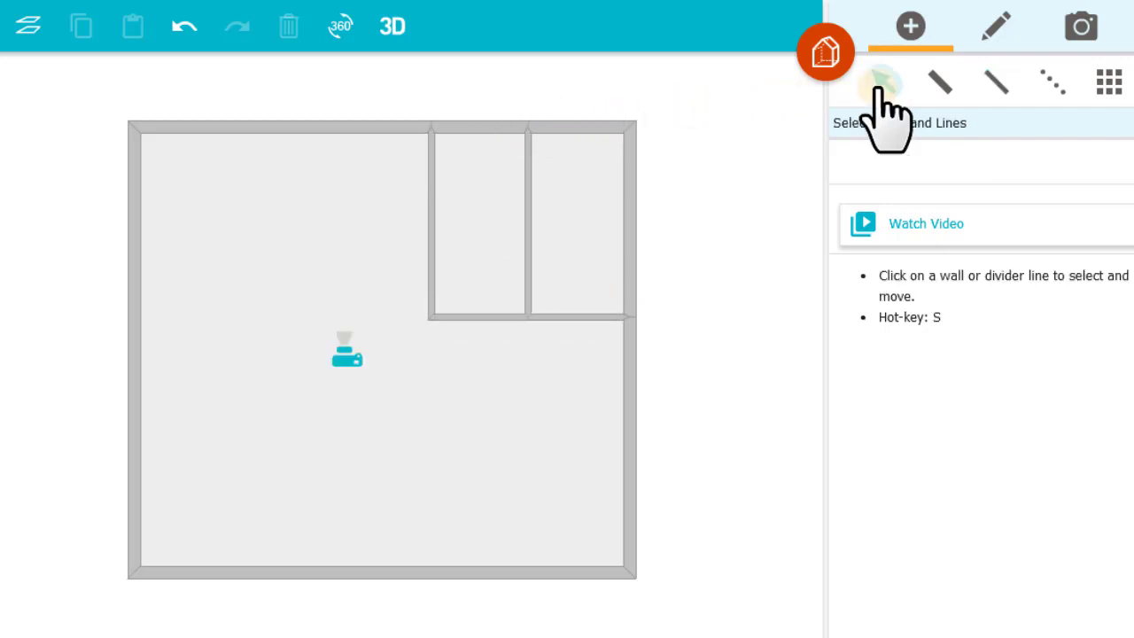
pyautogui.click(631, 432)
pyautogui.moveTo(632, 432); pyautogui.dragTo(743, 437)
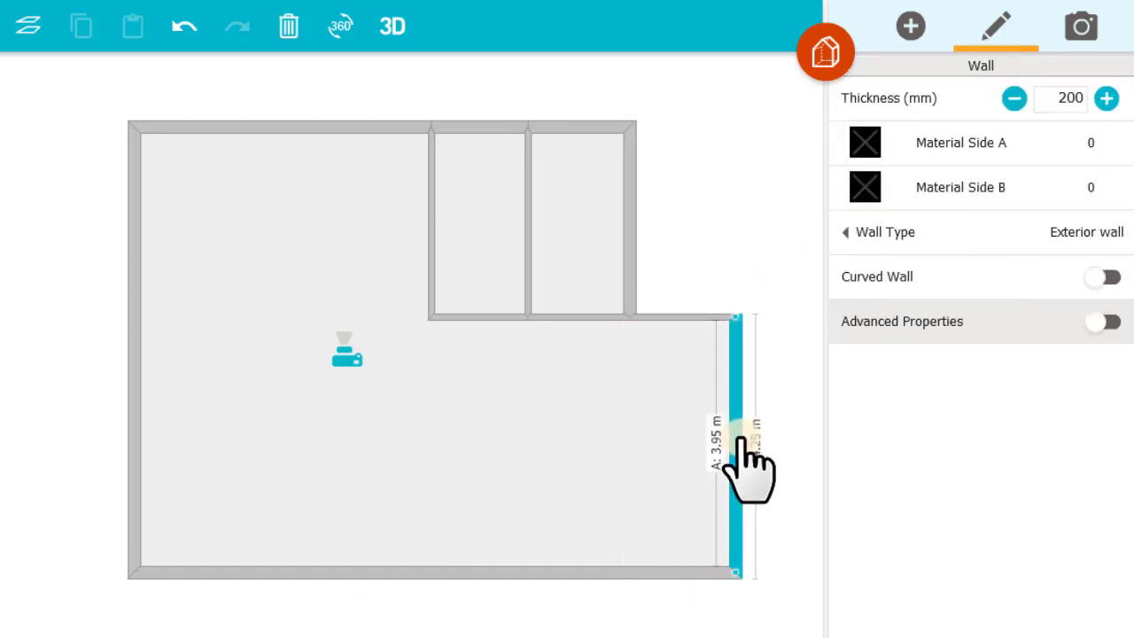
pyautogui.click(528, 239)
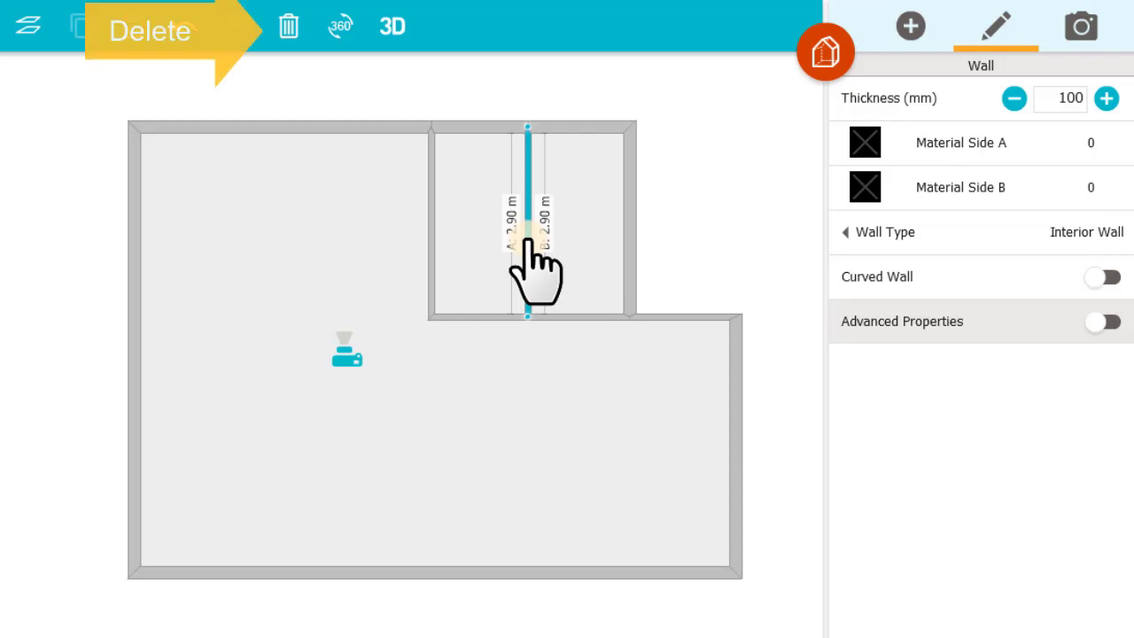
pyautogui.click(289, 27)
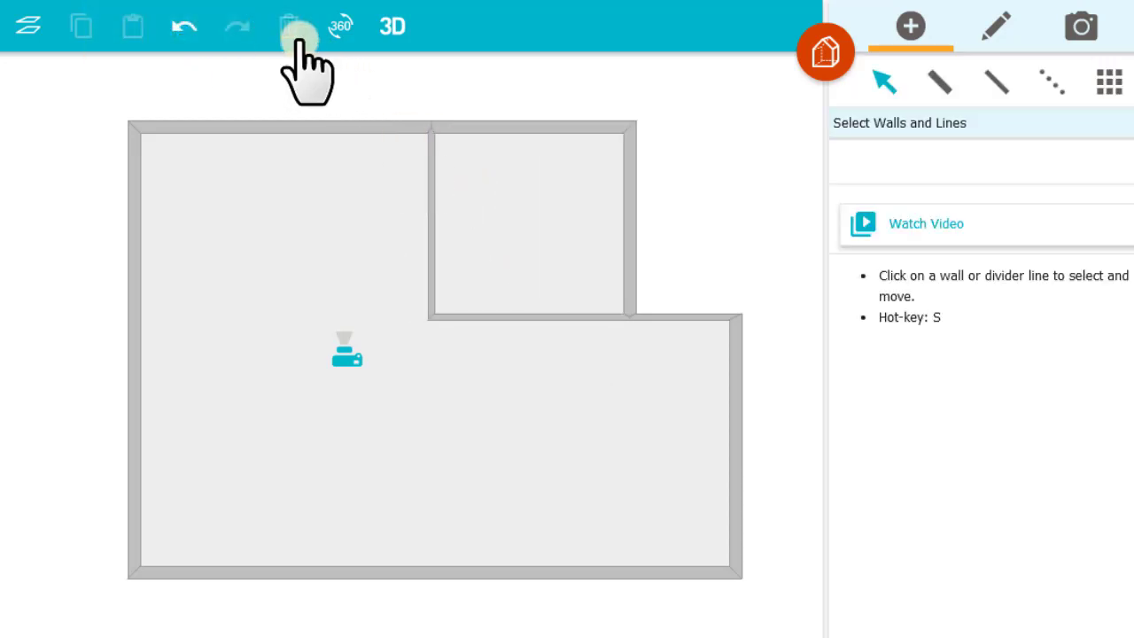
# Step: Place a one-pane Casement Window 1200, 1600 mm wide, near the lower end of the moved exterior wall
pyautogui.click(825, 55)
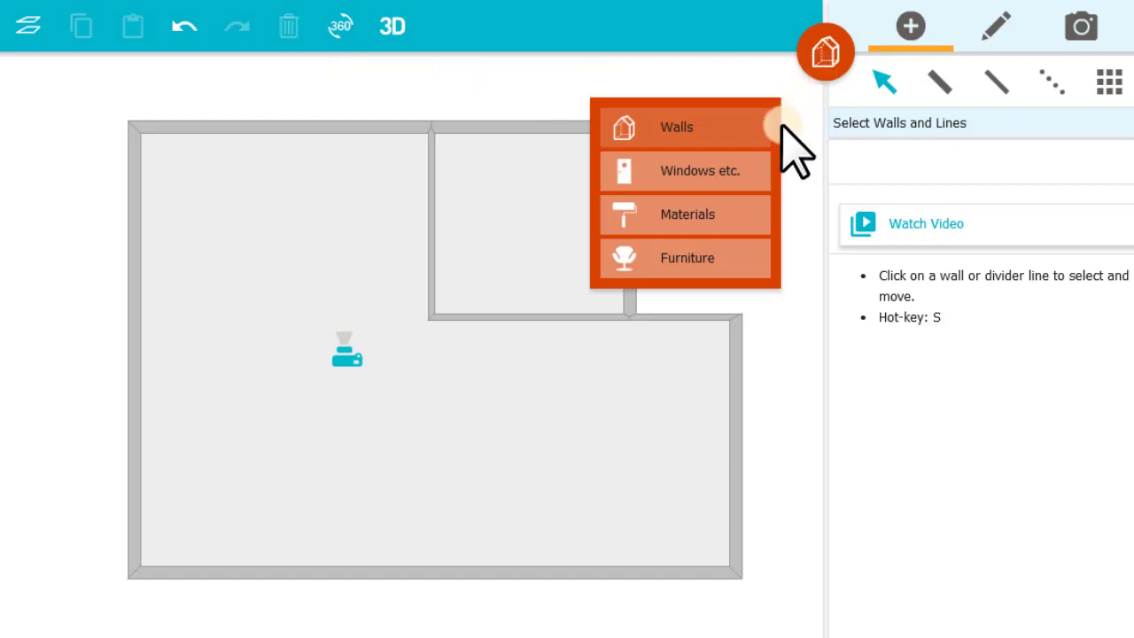
pyautogui.click(760, 172)
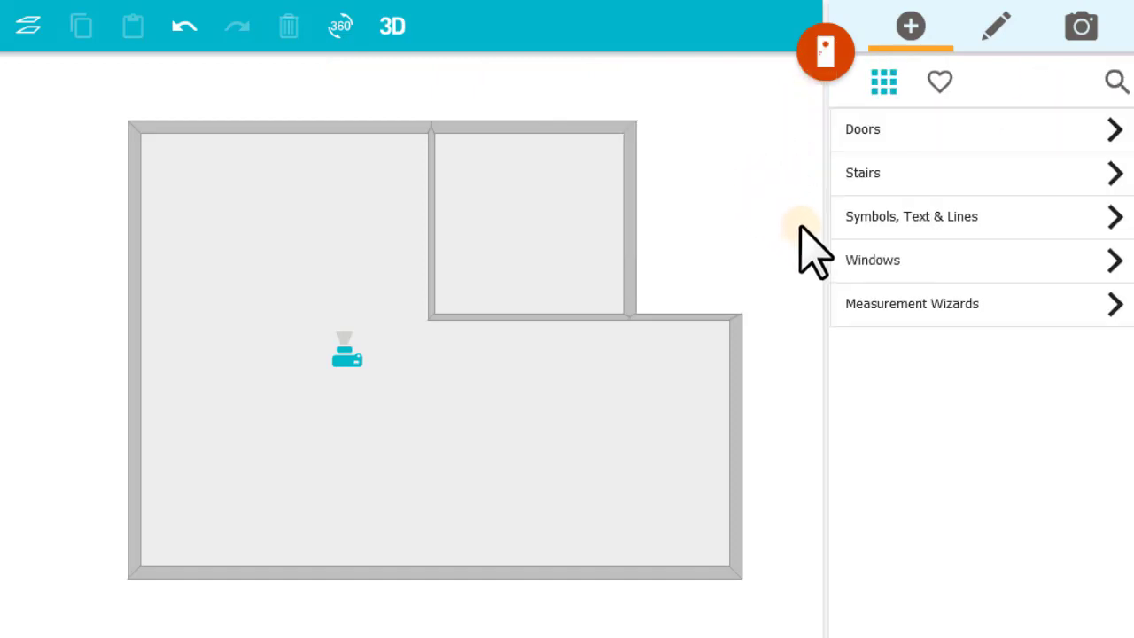
pyautogui.click(838, 261)
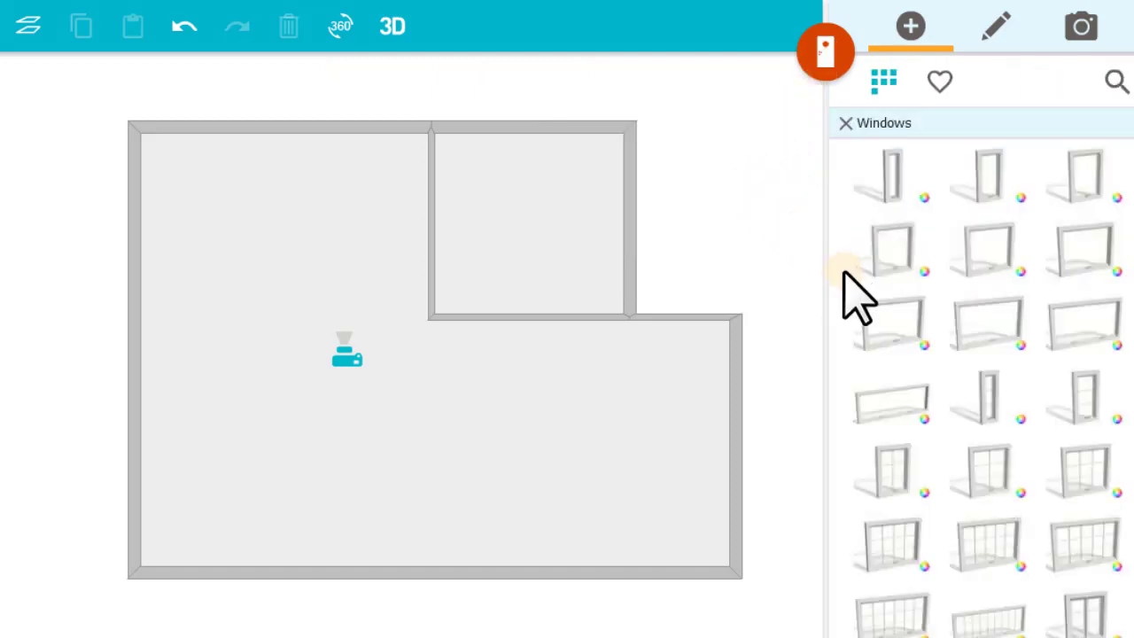
pyautogui.moveTo(862, 316)
pyautogui.moveTo(864, 316); pyautogui.dragTo(741, 512)
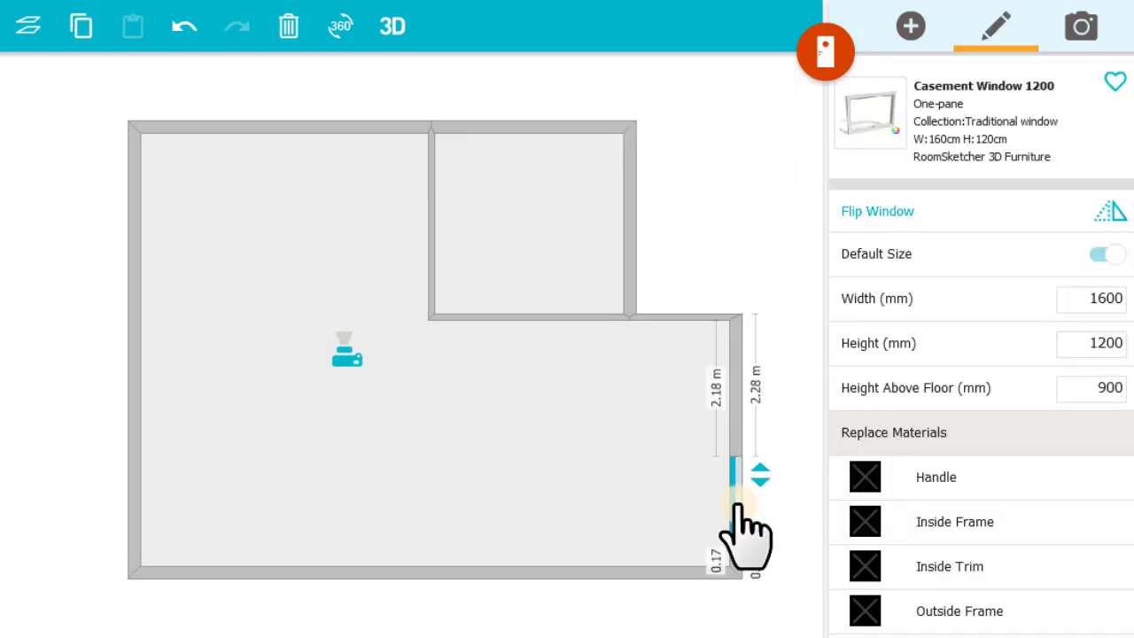
# Step: Place a two-panel Interior Door at the upper end of the exterior wall that holds the window
pyautogui.click(921, 29)
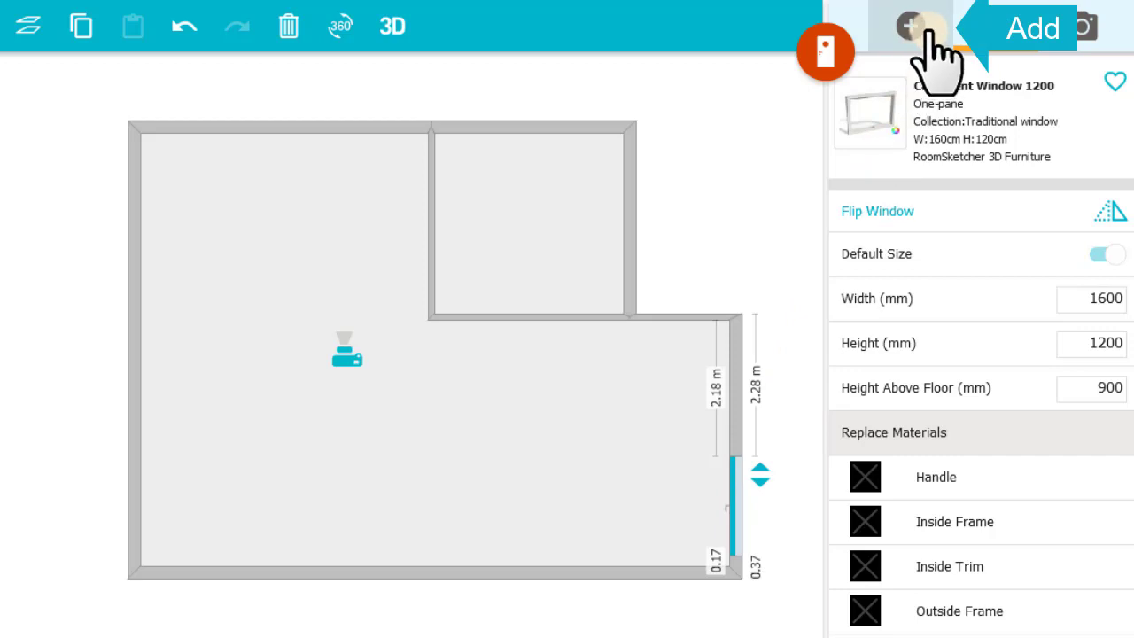
pyautogui.click(937, 122)
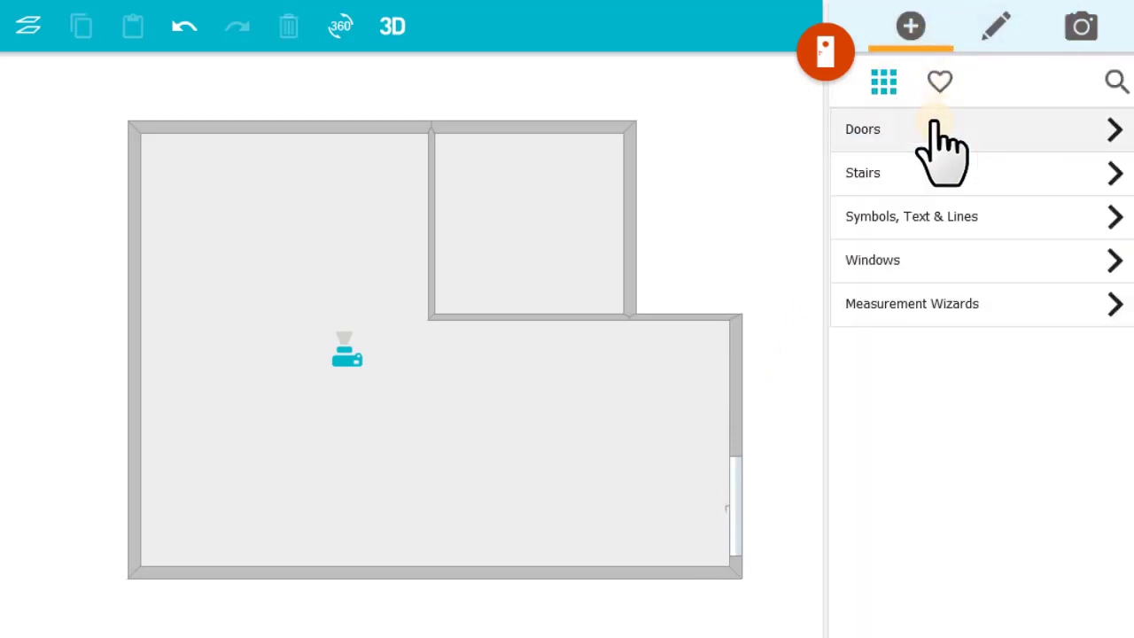
pyautogui.click(936, 128)
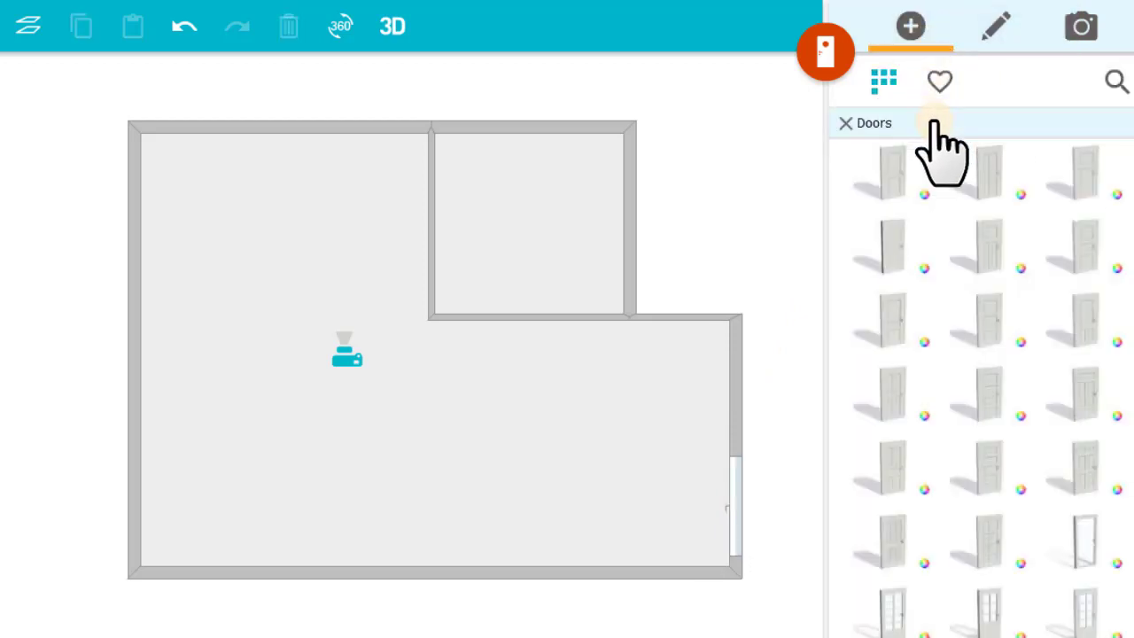
pyautogui.moveTo(896, 203); pyautogui.dragTo(752, 335)
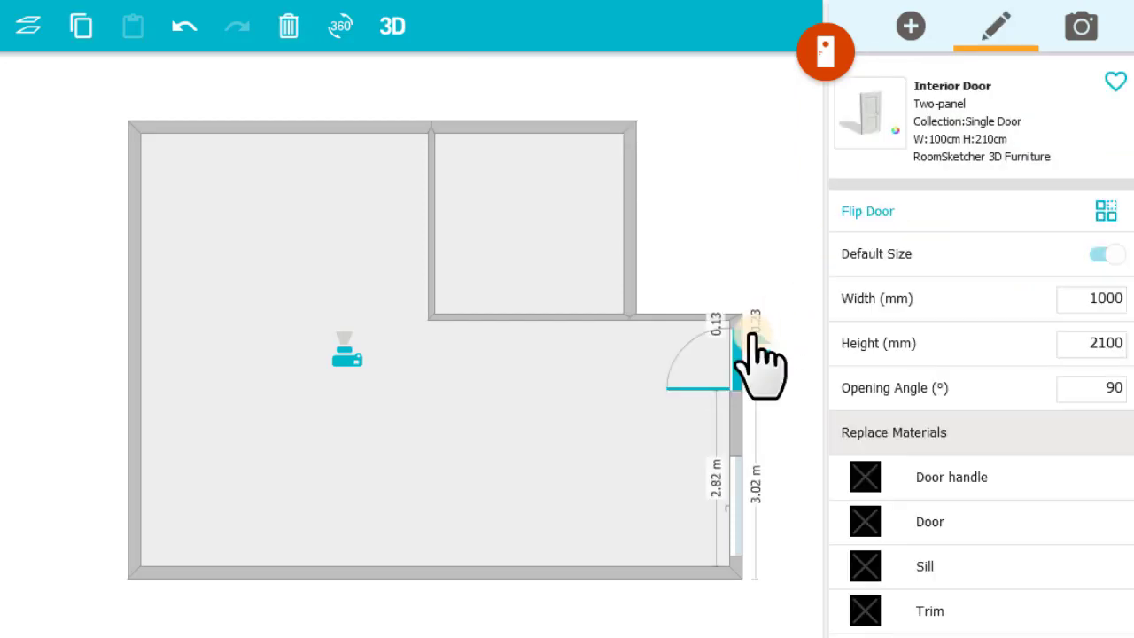
# Step: Apply the plain teal square tile material to the floor only of the upper-right corner room
pyautogui.click(828, 54)
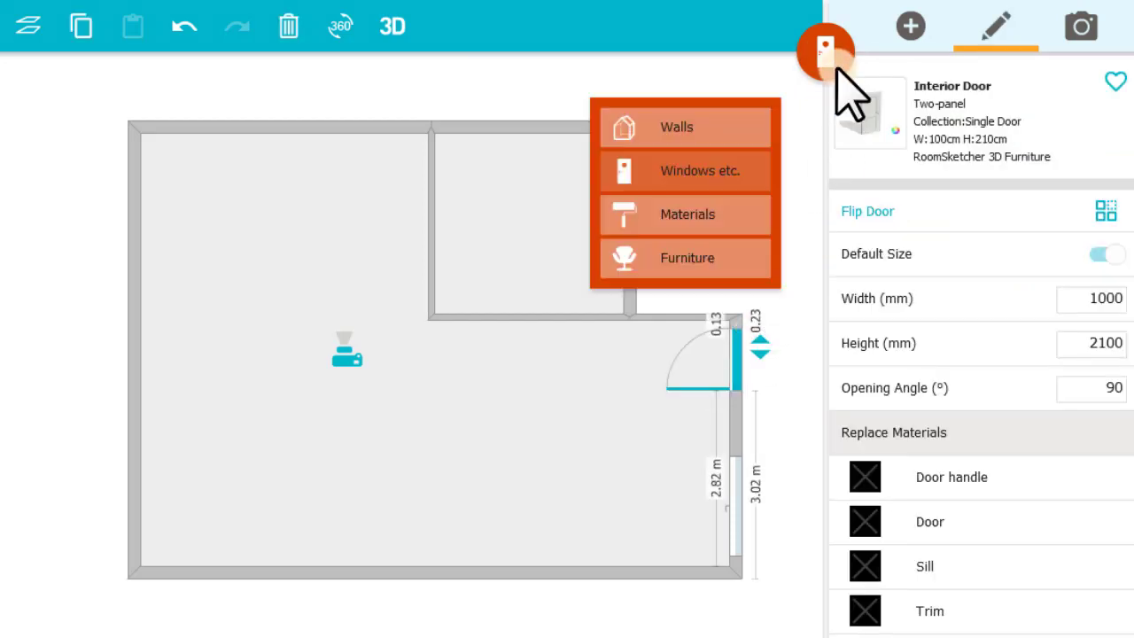
pyautogui.click(759, 213)
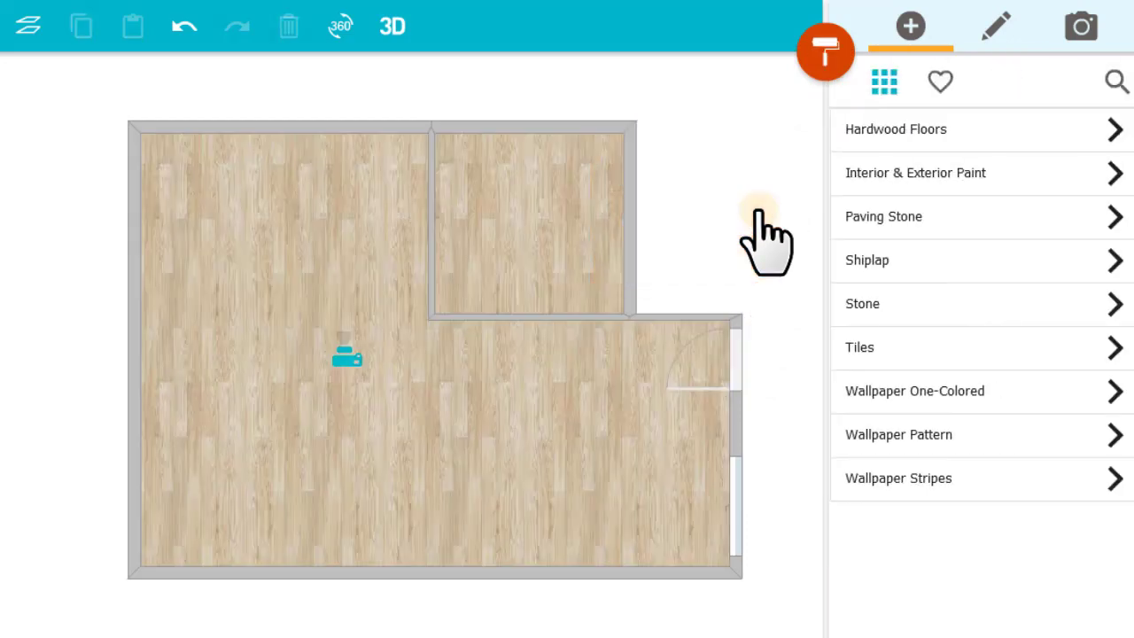
pyautogui.click(840, 355)
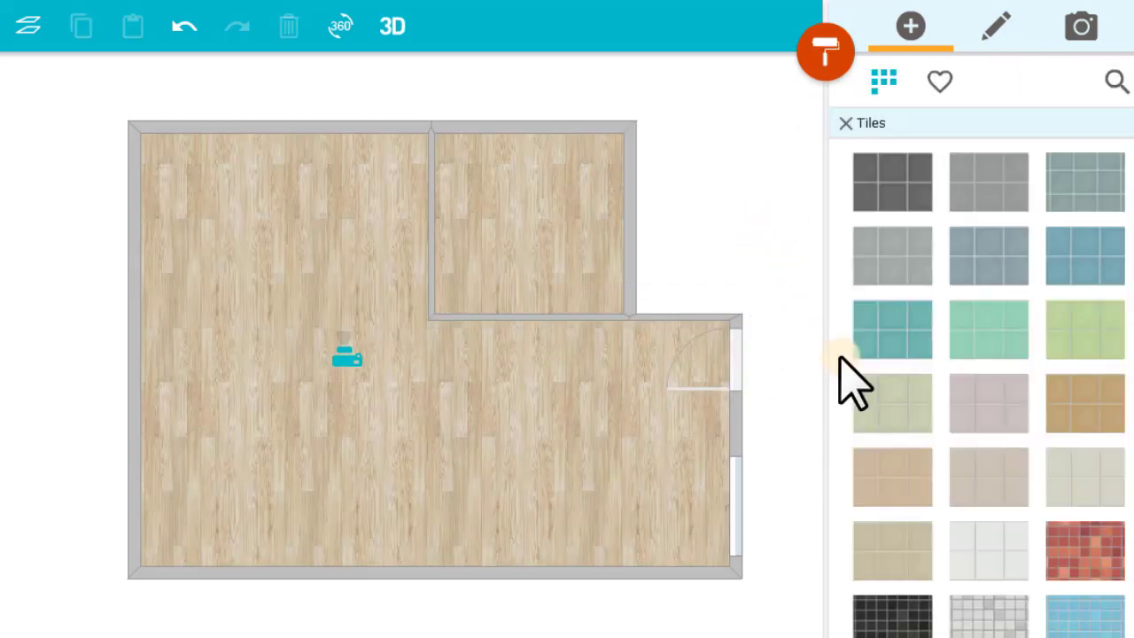
pyautogui.click(864, 350)
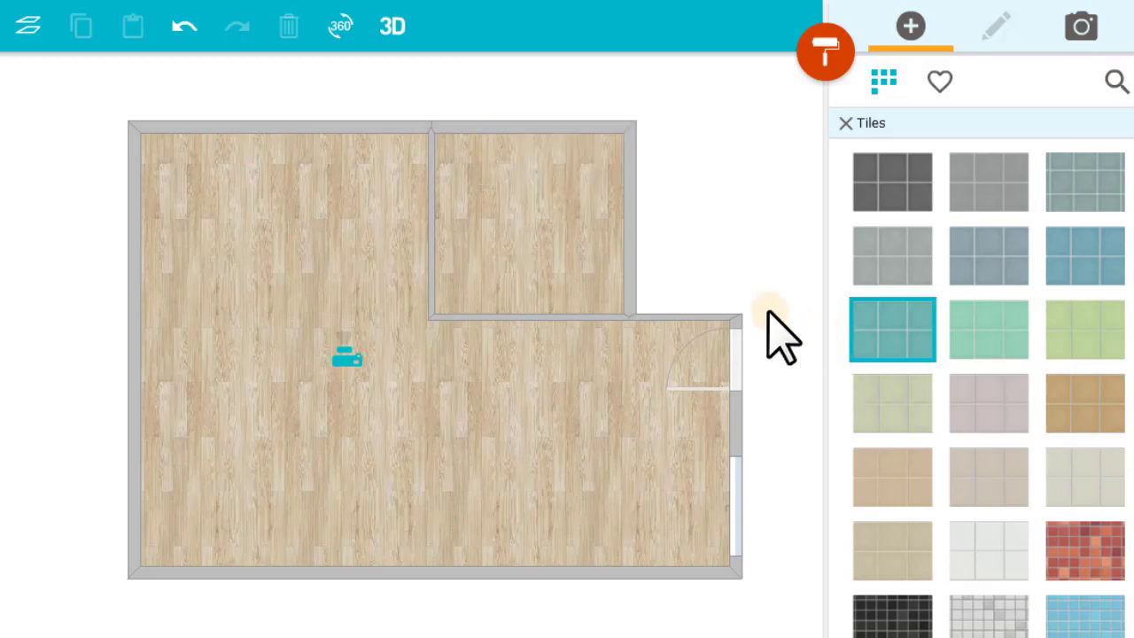
pyautogui.click(549, 243)
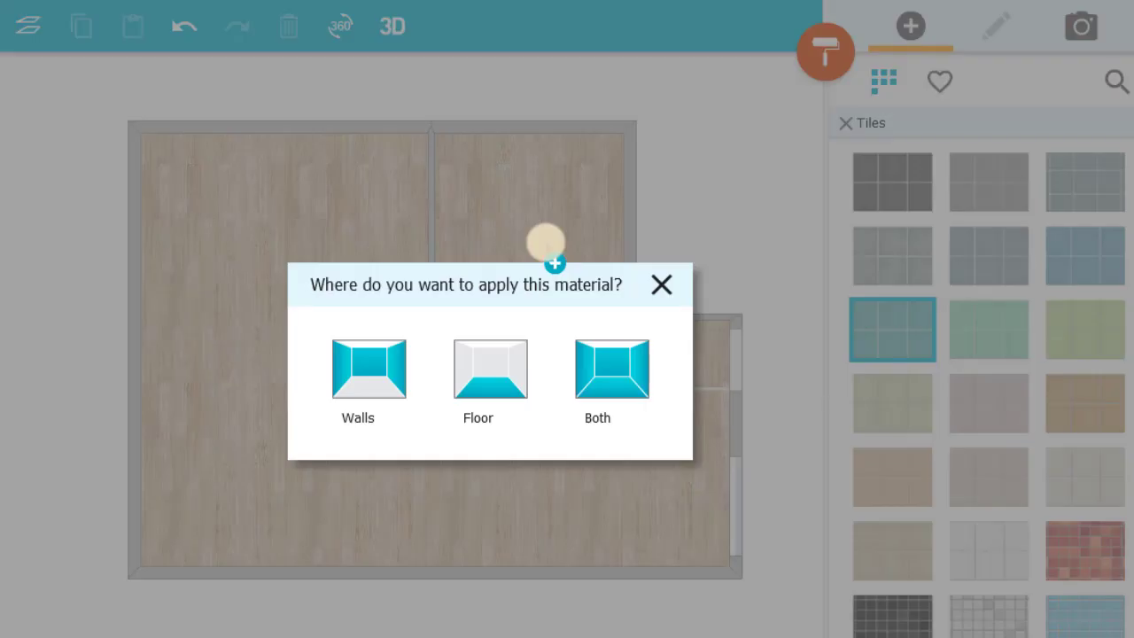
pyautogui.click(493, 365)
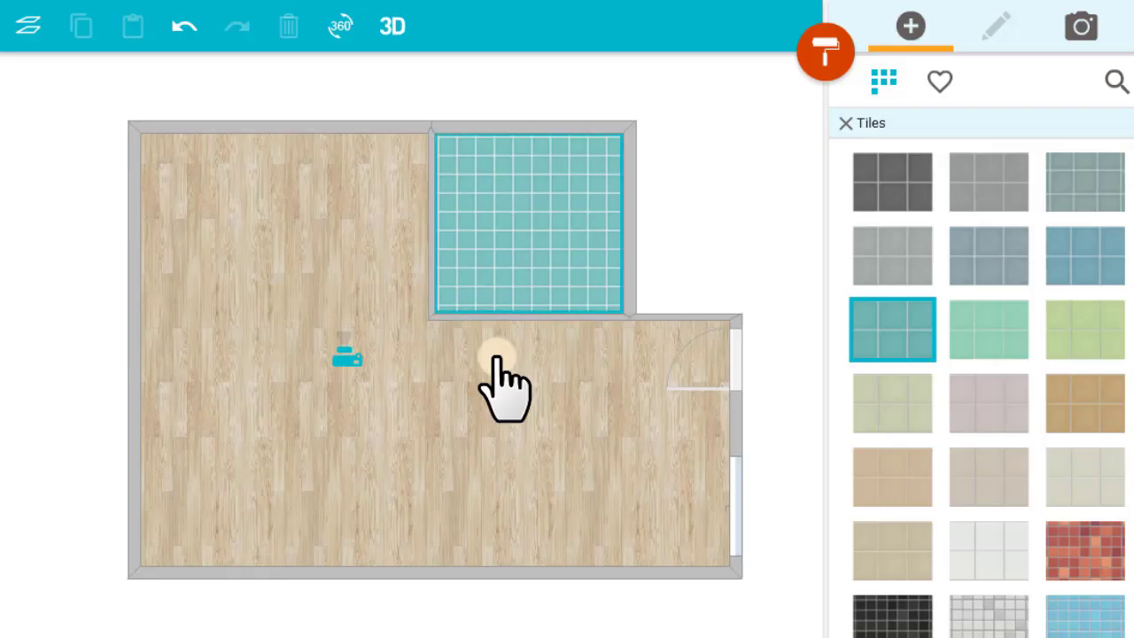
# Step: Search the furniture library for "sofa" and position the Mitchel Seating Corner Sofa in the lower-left part of the large room
pyautogui.click(819, 62)
pyautogui.click(754, 259)
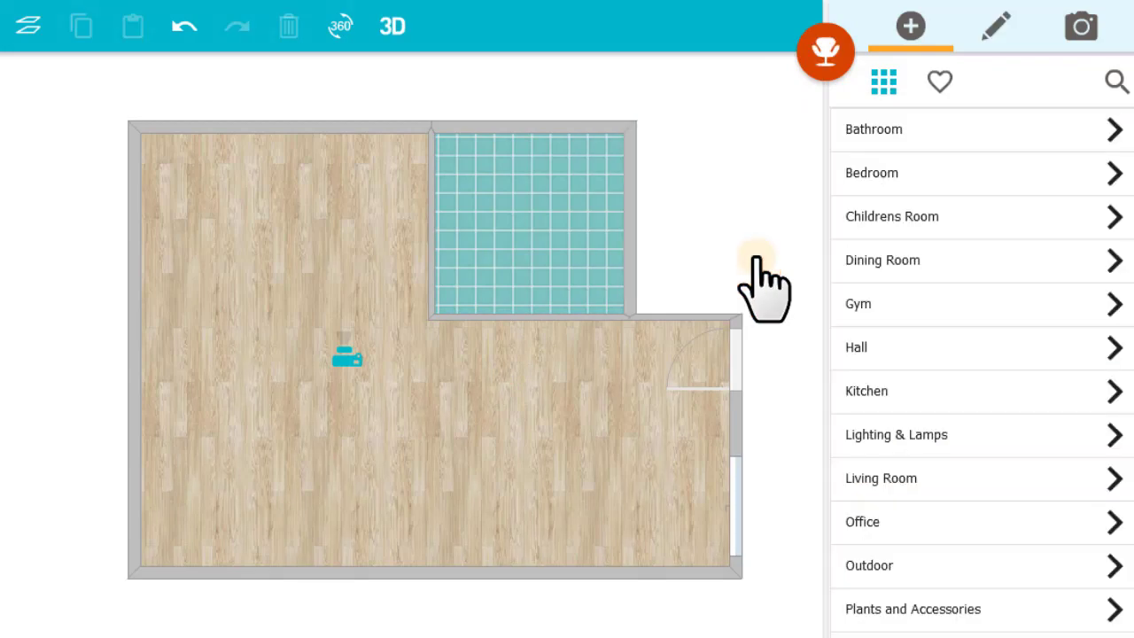
pyautogui.click(1088, 84)
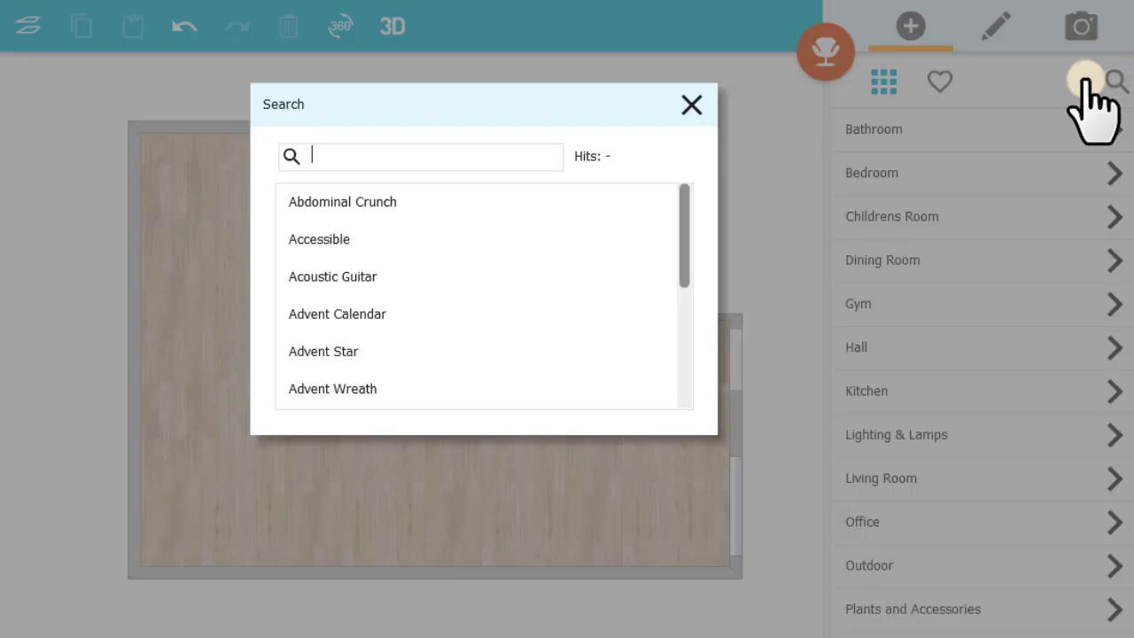
pyautogui.press('Return')
pyautogui.click(986, 244)
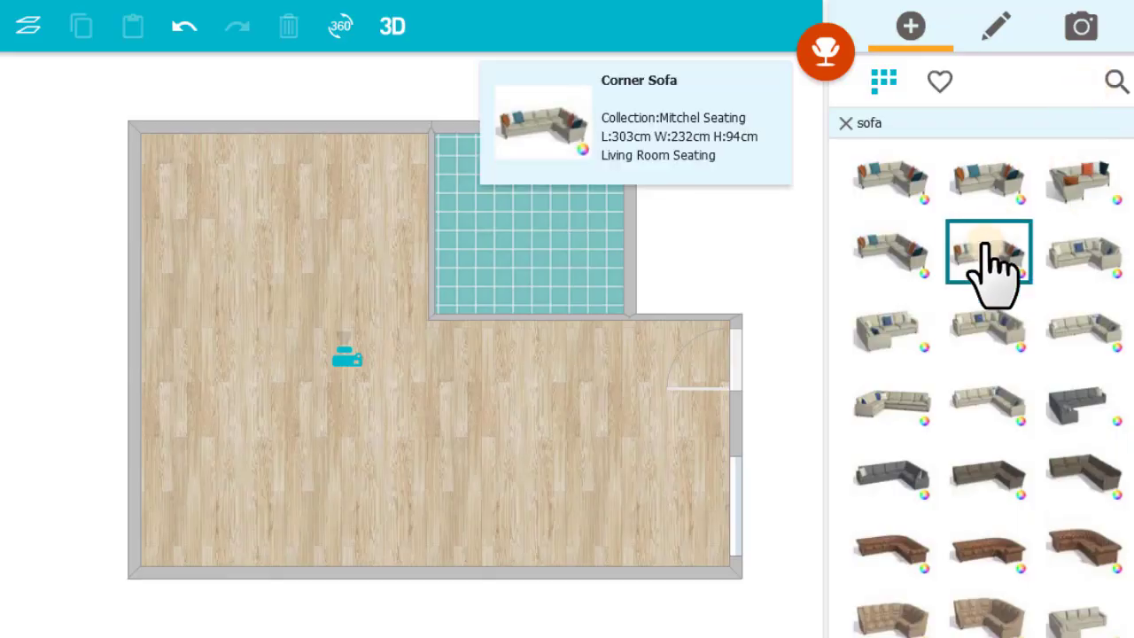
pyautogui.moveTo(986, 244); pyautogui.dragTo(321, 436)
pyautogui.moveTo(443, 347); pyautogui.dragTo(289, 532)
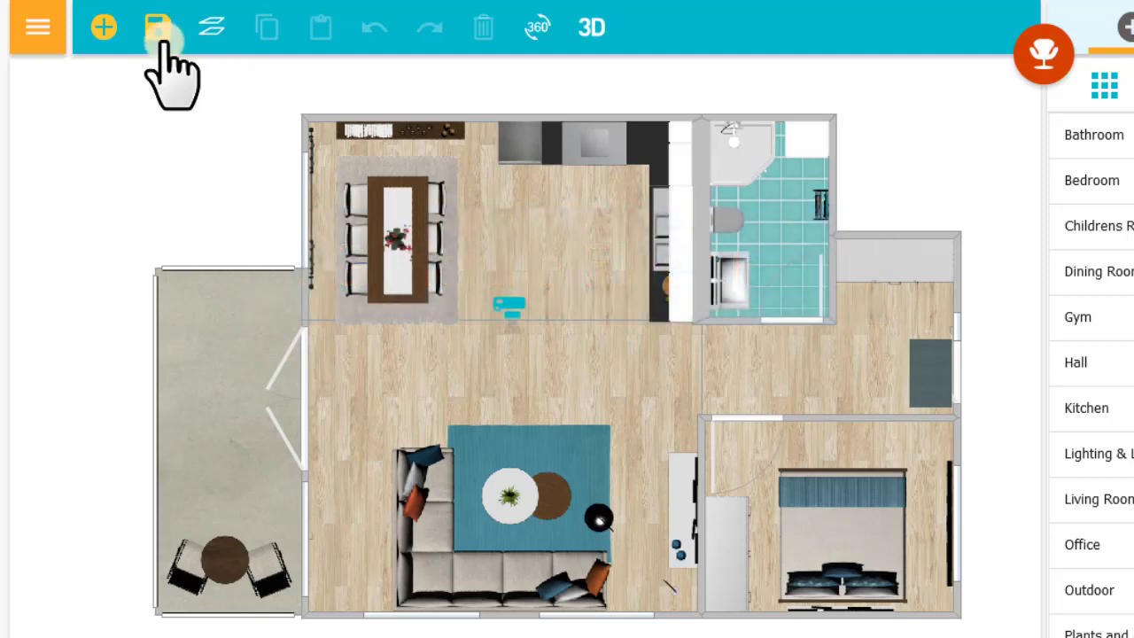
# Step: Open the project's 2D Floor Plans page for the furnished plan
pyautogui.click(58, 44)
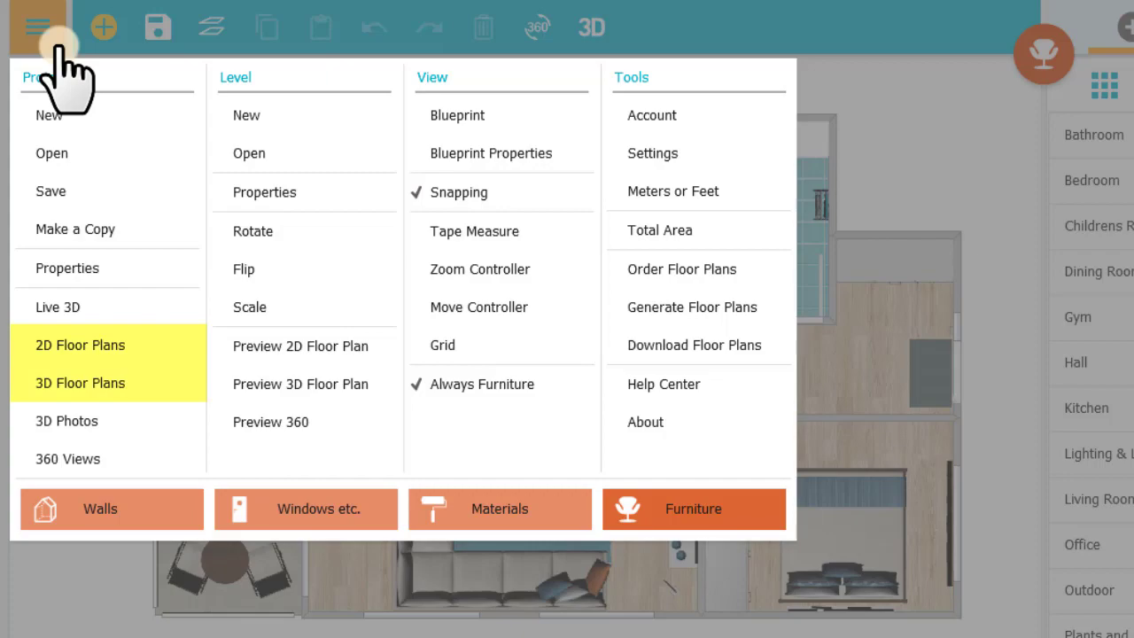
pyautogui.click(155, 345)
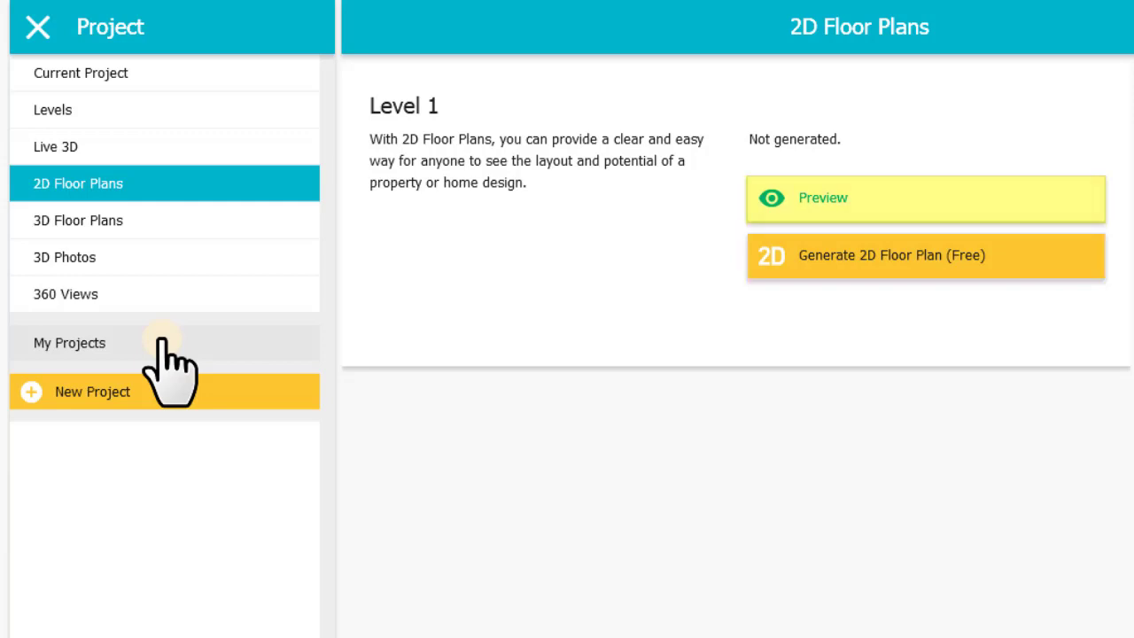
# Step: Generate the Level 1 2D floor plan and view the generated floor plan image enlarged, closing it when done
pyautogui.click(752, 269)
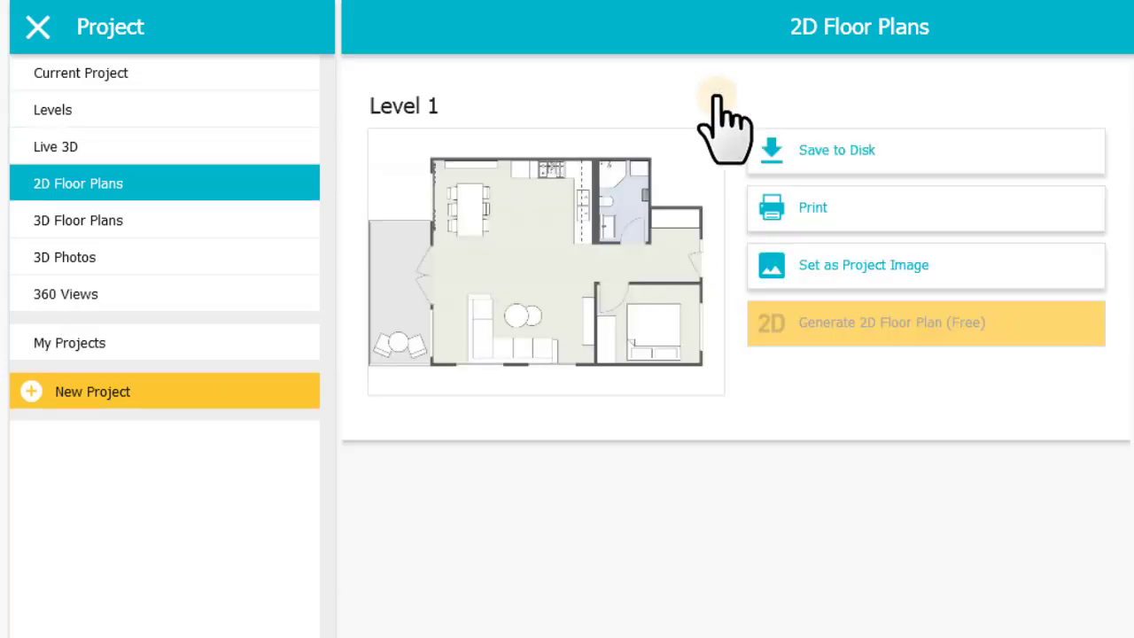
pyautogui.click(567, 248)
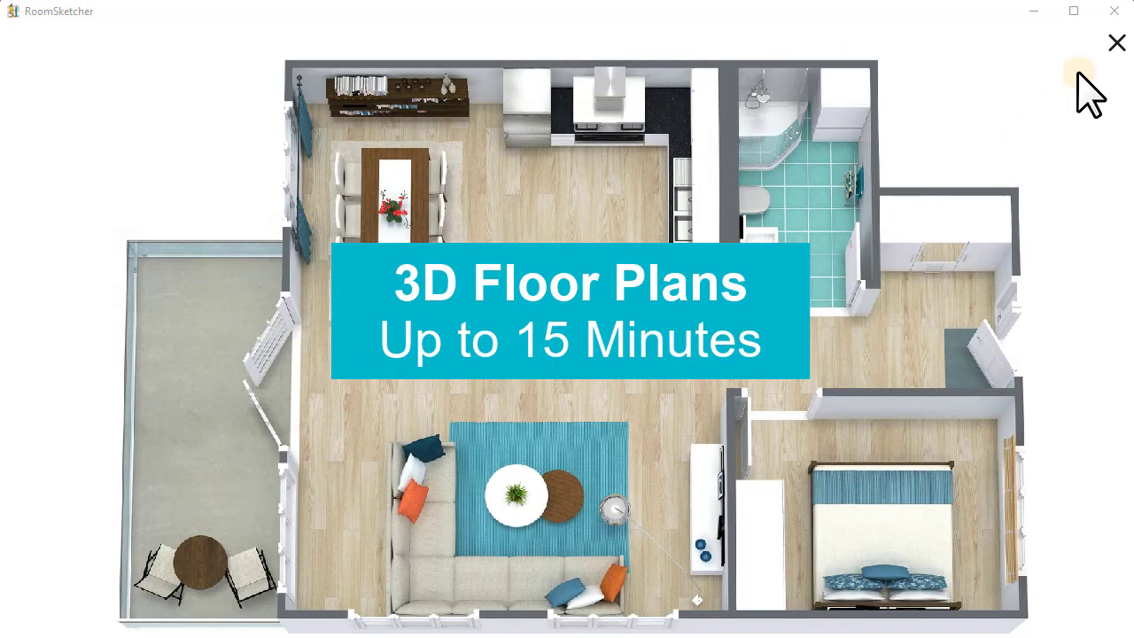
pyautogui.click(1116, 43)
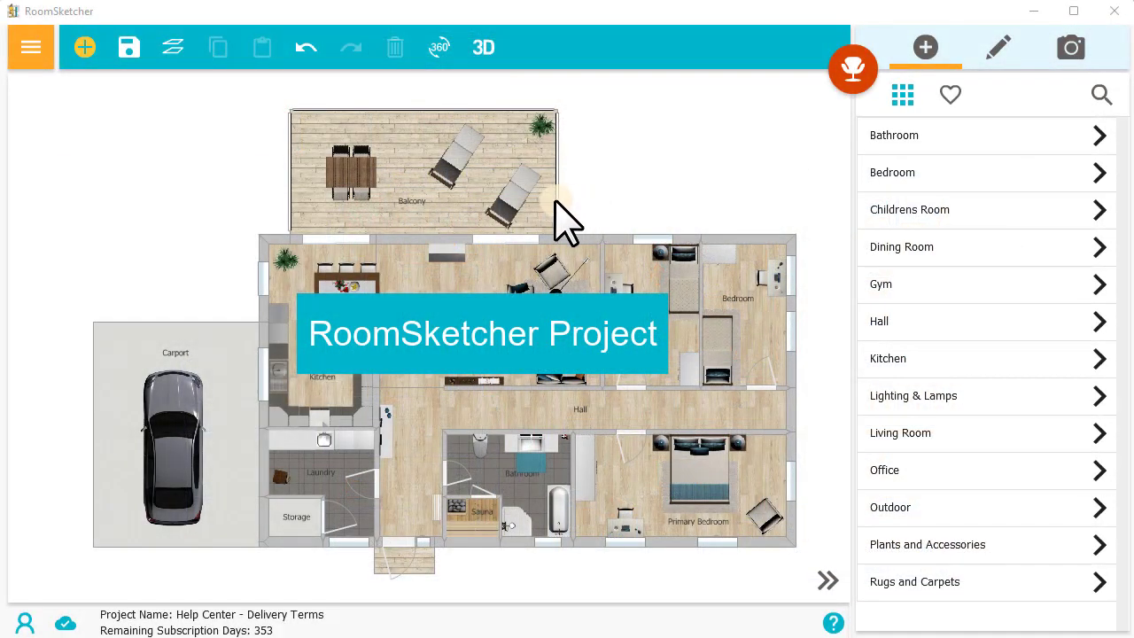
# Step: Move the lower sunbed on the balcony closer to the other sunbed and look around the house in Live 3D
pyautogui.moveTo(523, 217); pyautogui.dragTo(493, 213)
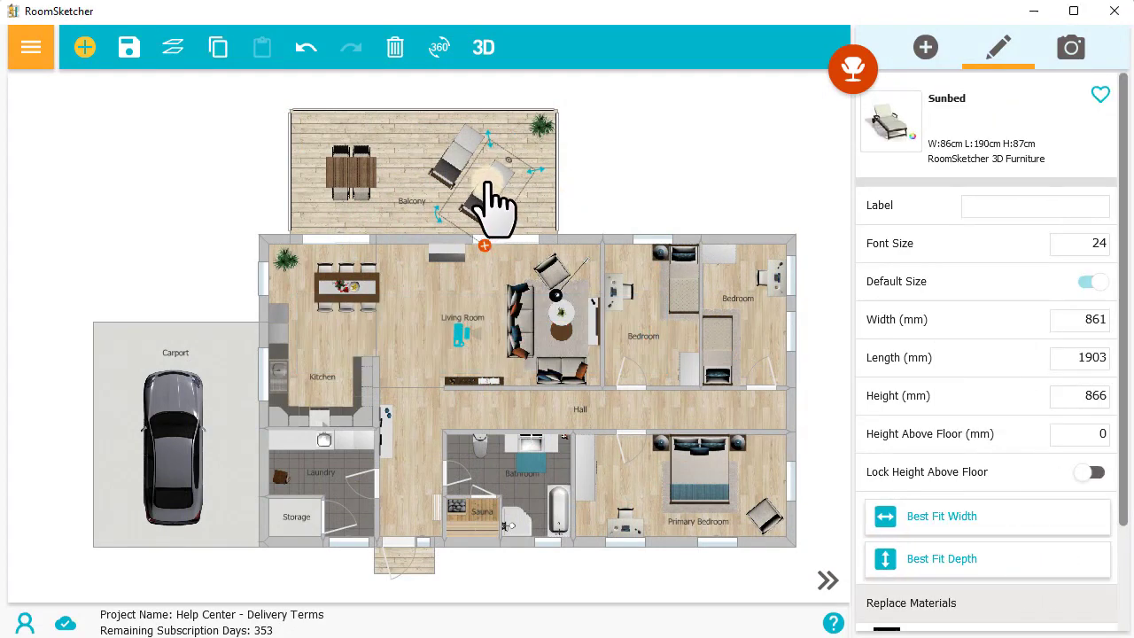
pyautogui.click(486, 54)
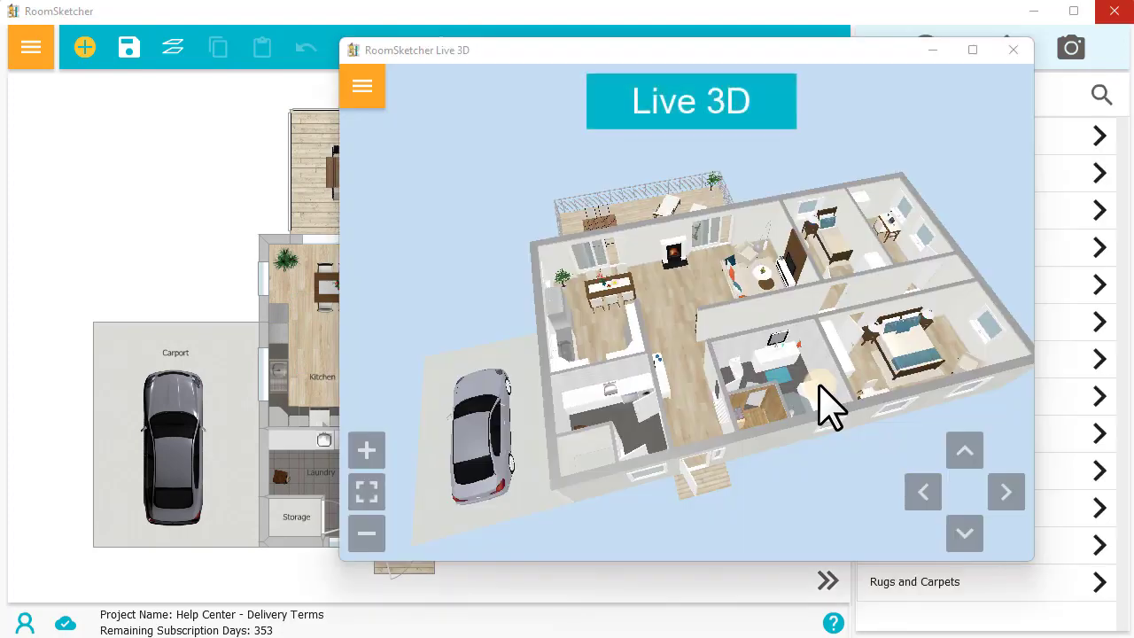
pyautogui.moveTo(827, 410); pyautogui.dragTo(722, 465)
pyautogui.click(963, 456)
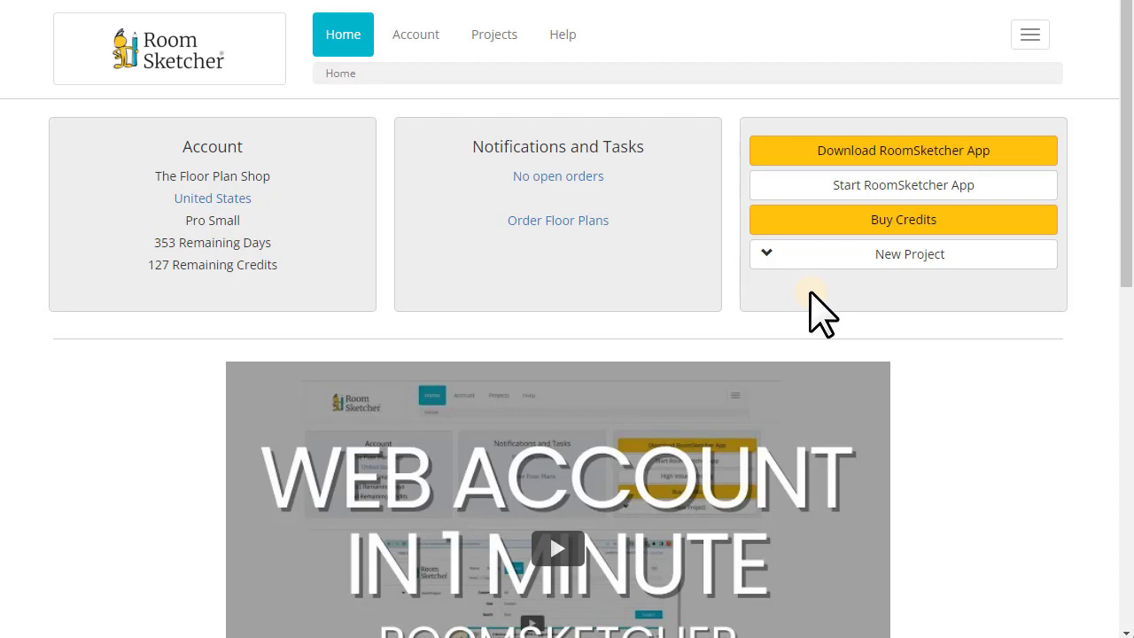
# Step: Start a new floor plan order in the RoomSketcher web account with the project name La Jolla 1 and 1 level
pyautogui.click(813, 264)
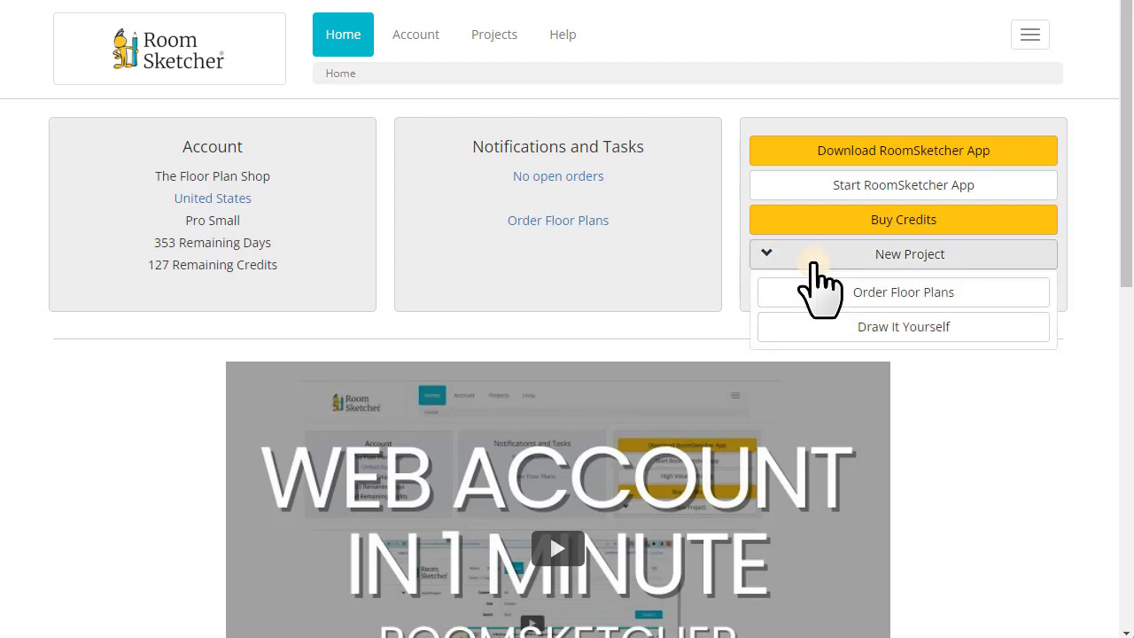
pyautogui.click(819, 294)
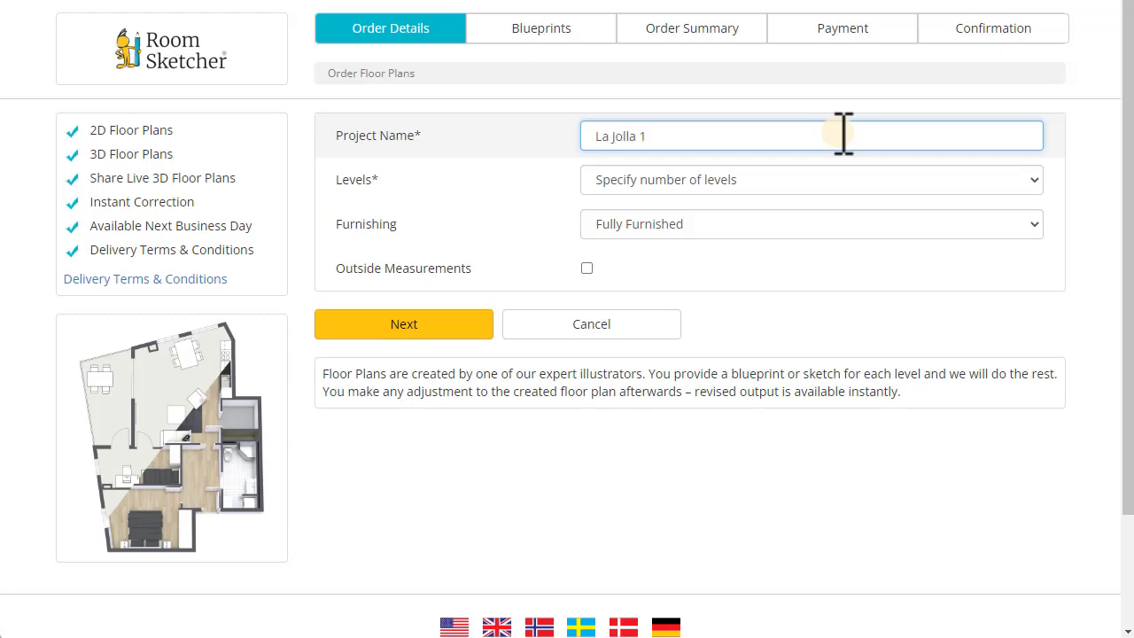
pyautogui.click(840, 179)
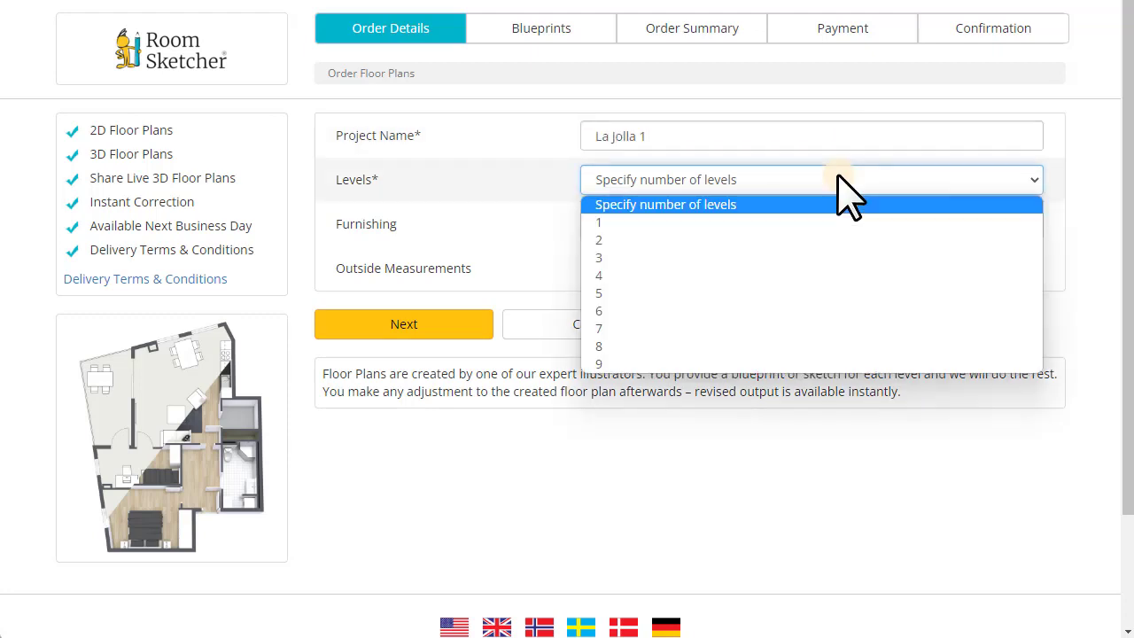
pyautogui.click(842, 221)
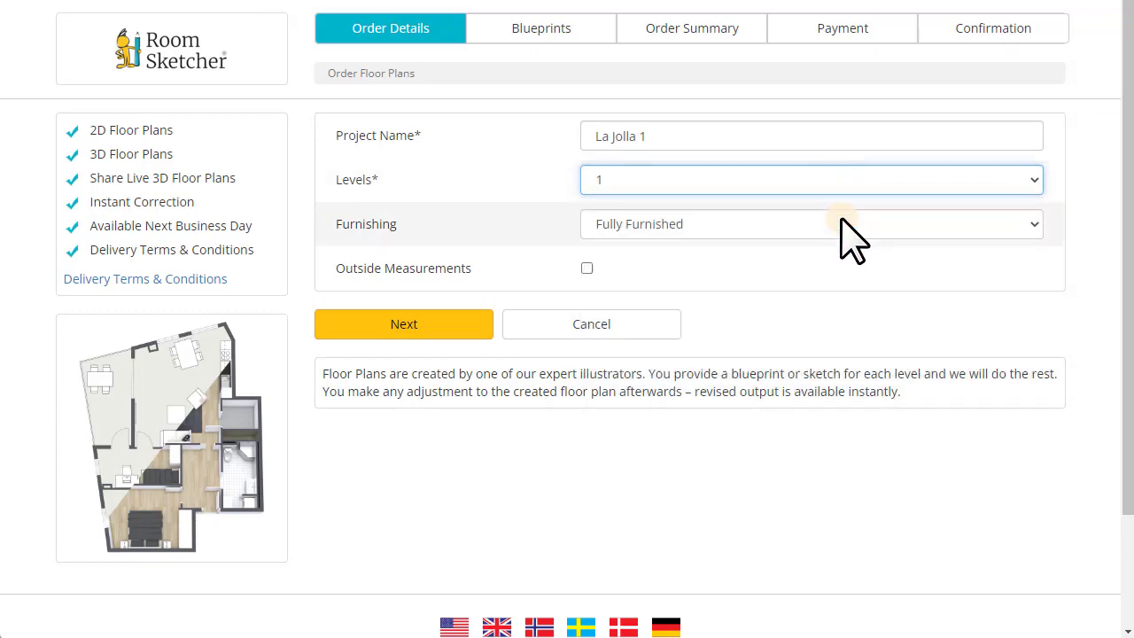
# Step: Keep the order's furnishing as Fully Furnished, include outside measurements, and continue to the blueprints stage
pyautogui.click(846, 229)
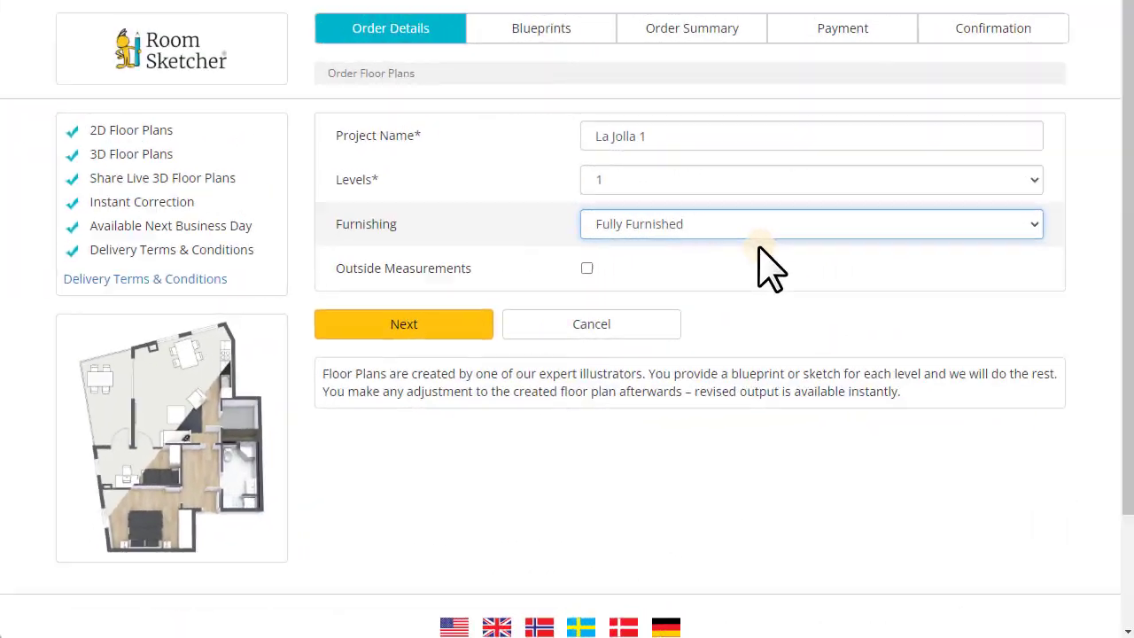
pyautogui.click(589, 268)
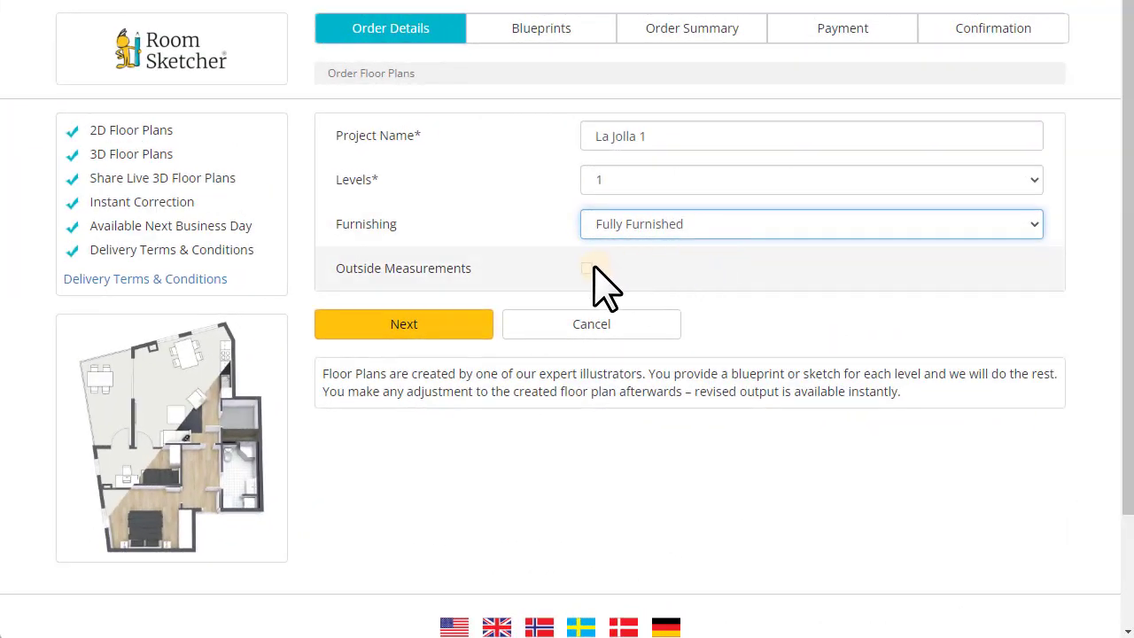
pyautogui.click(589, 269)
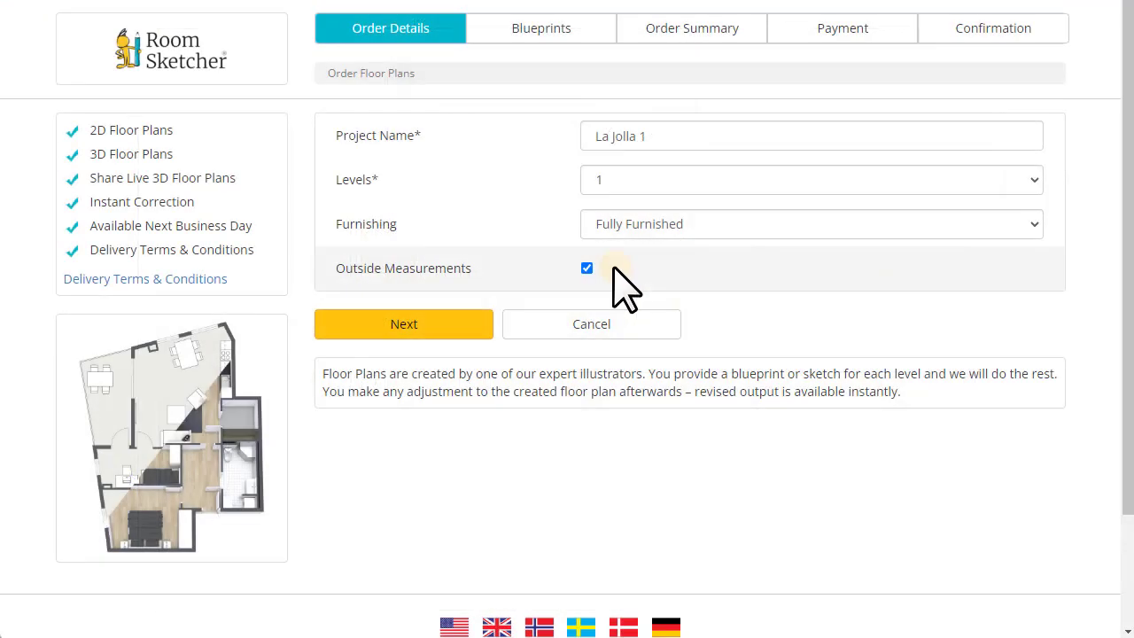
pyautogui.click(484, 324)
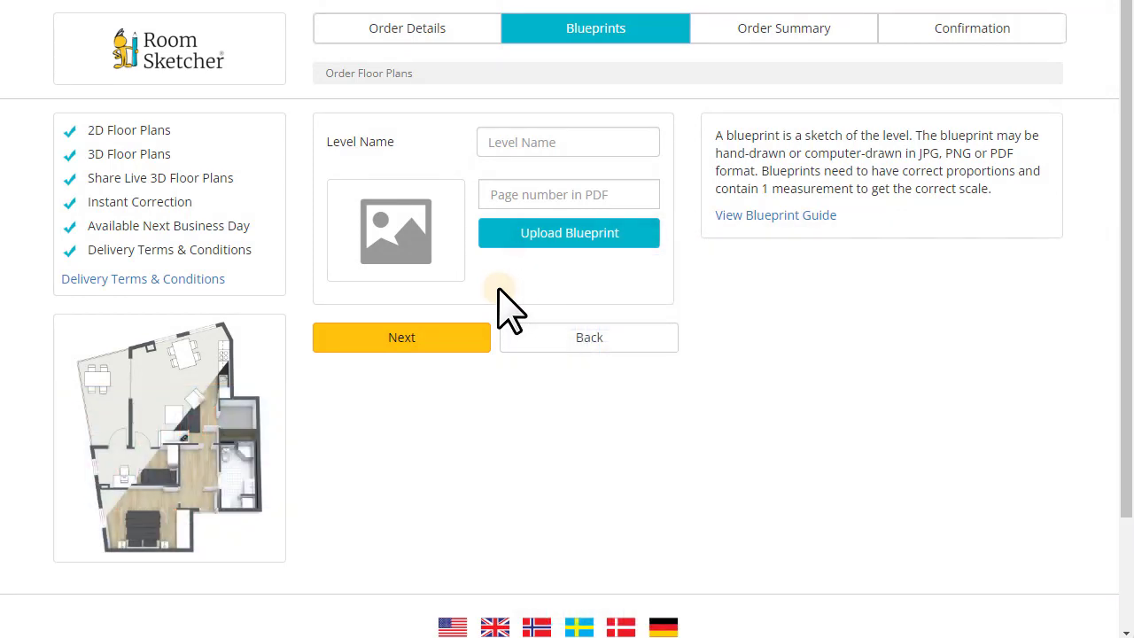
# Step: Name the level Ground Floor and upload Sketch - La Jolla 2 Bedroom.jpg as its blueprint
pyautogui.click(493, 143)
pyautogui.write('Groun')
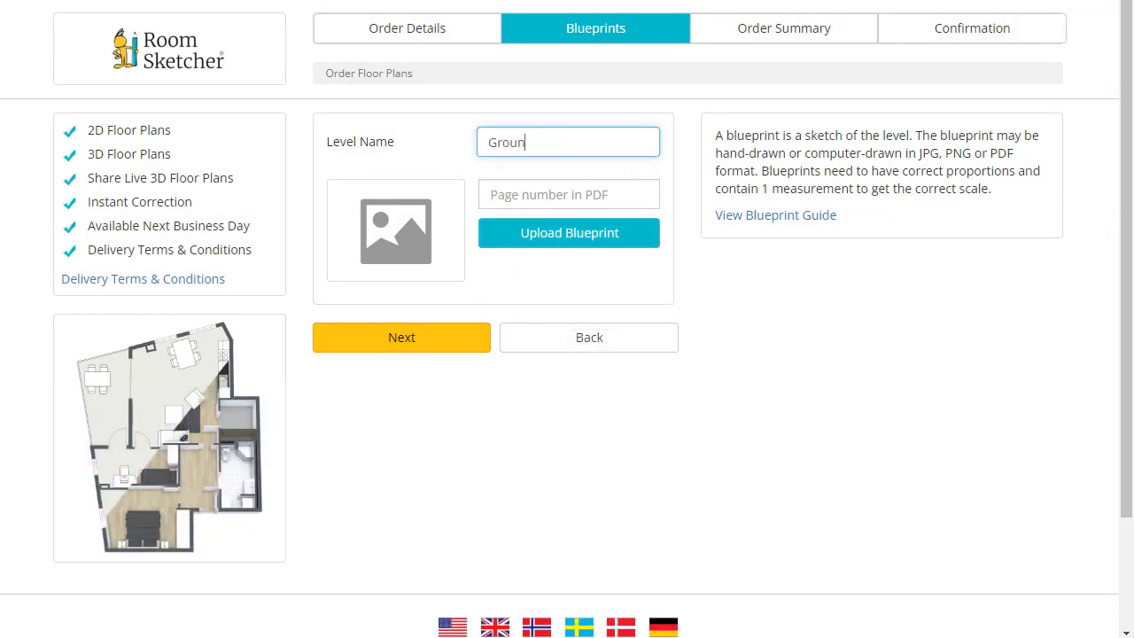
pyautogui.write('d Floor')
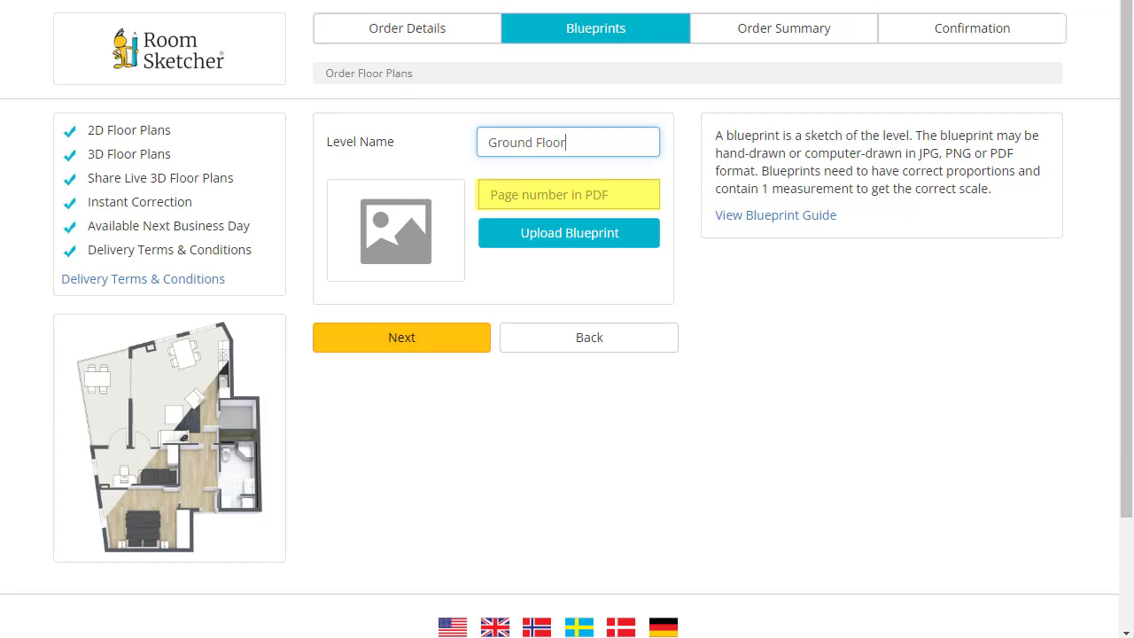
pyautogui.click(493, 232)
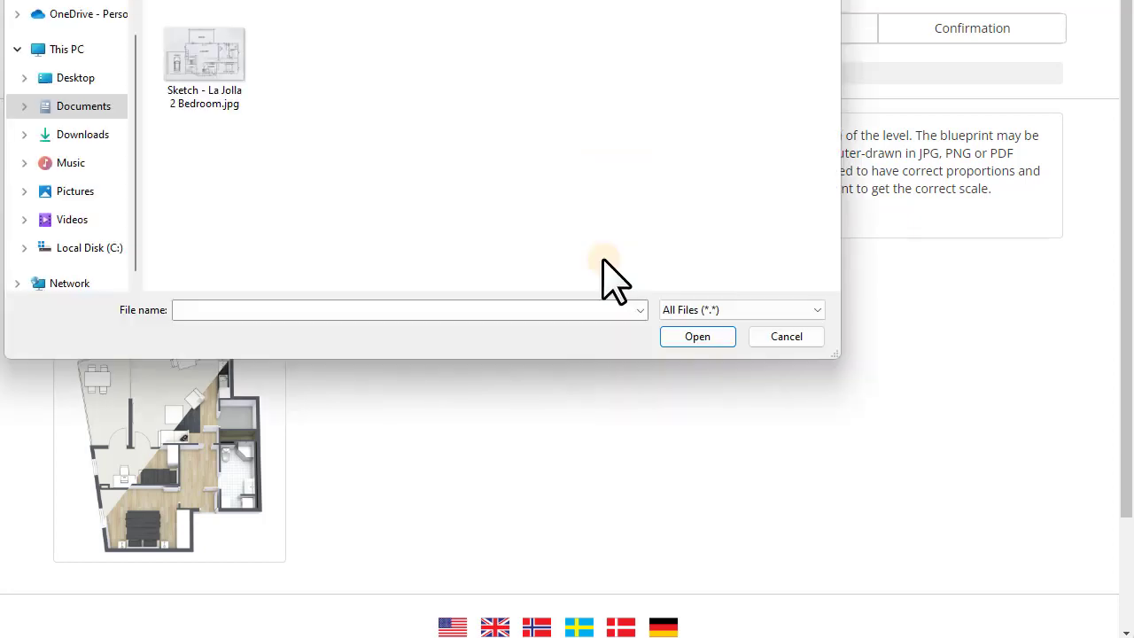
pyautogui.click(246, 78)
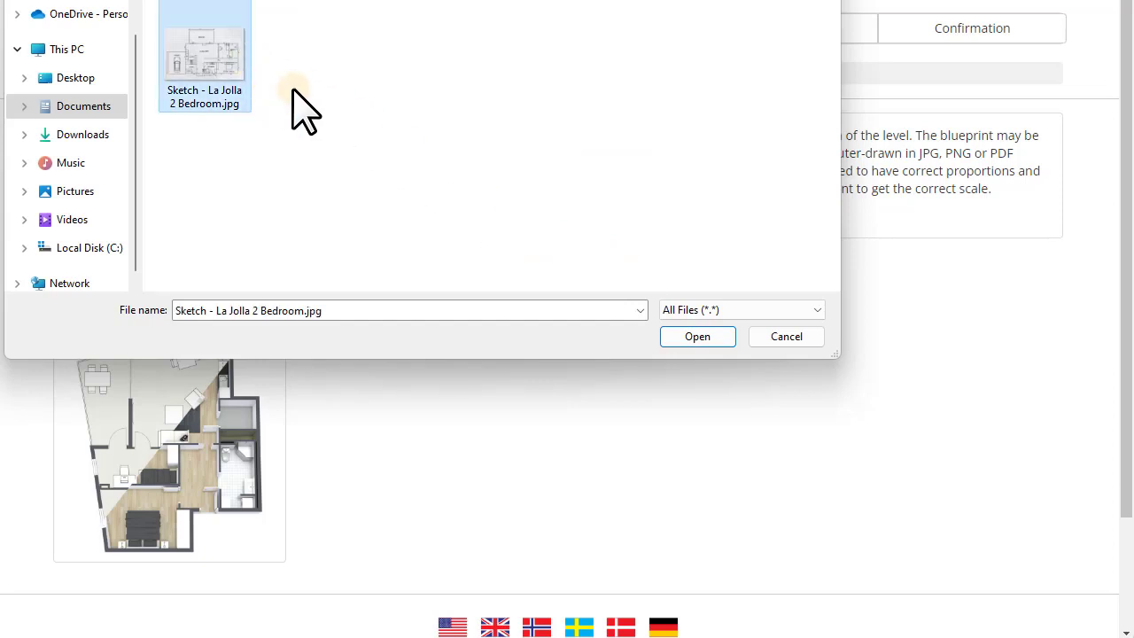
pyautogui.click(697, 337)
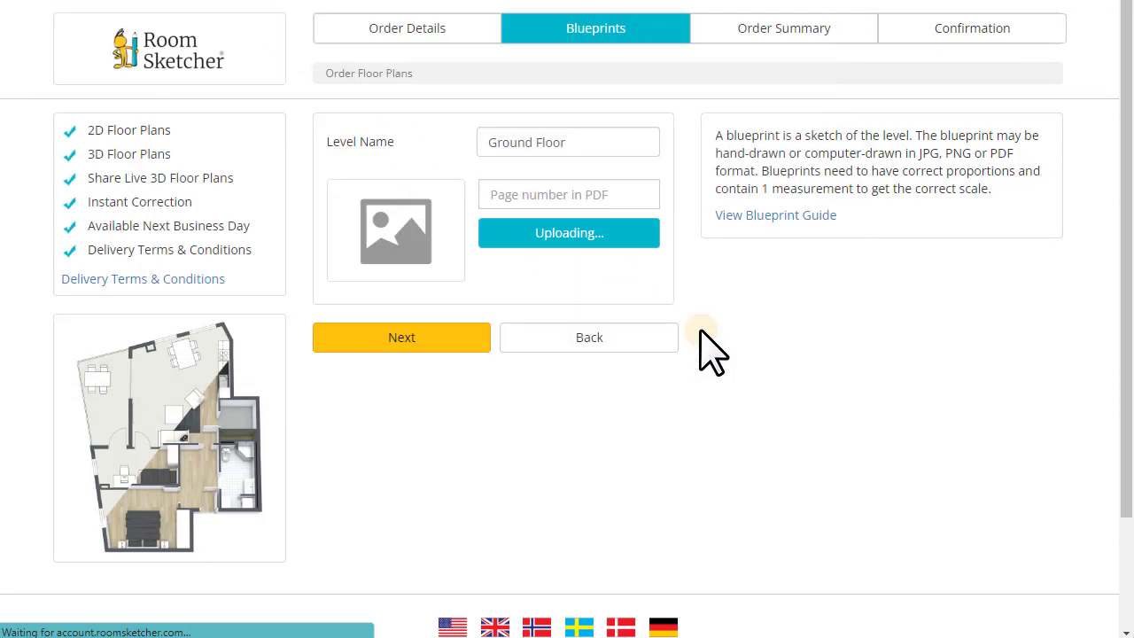
# Step: Continue to the order summary and place the order with the 3D floor plan option included
pyautogui.click(452, 337)
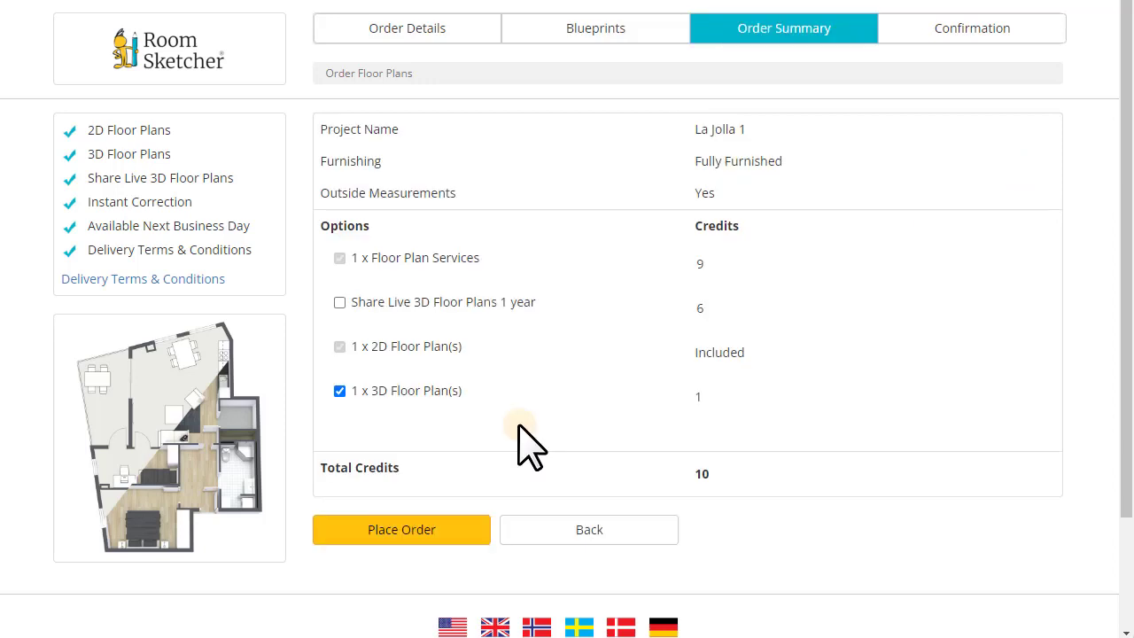
pyautogui.click(442, 532)
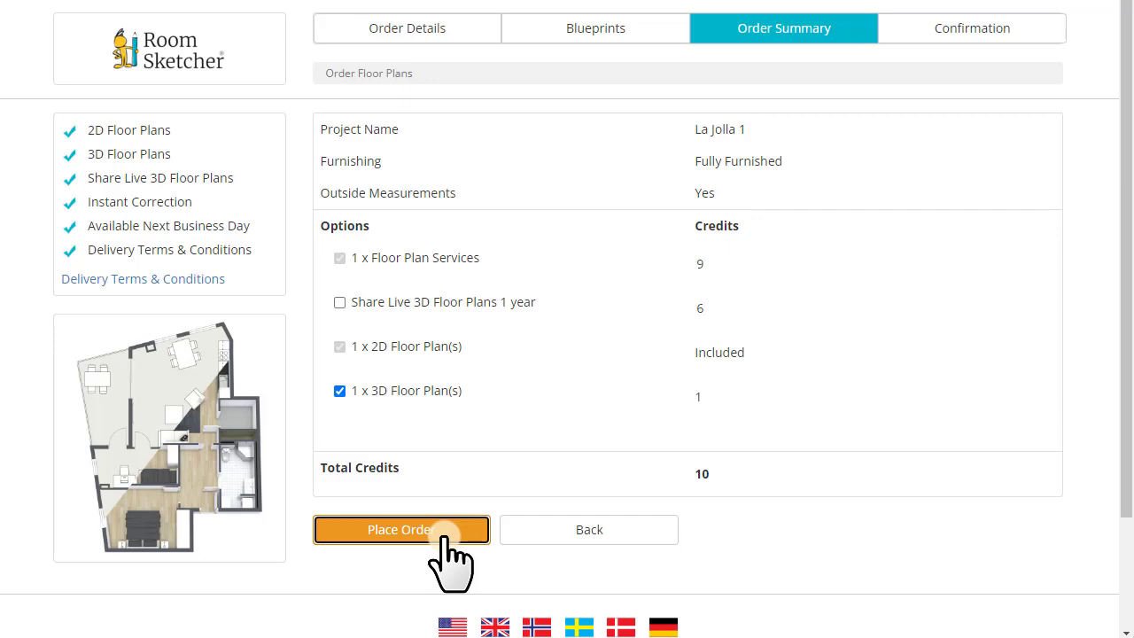